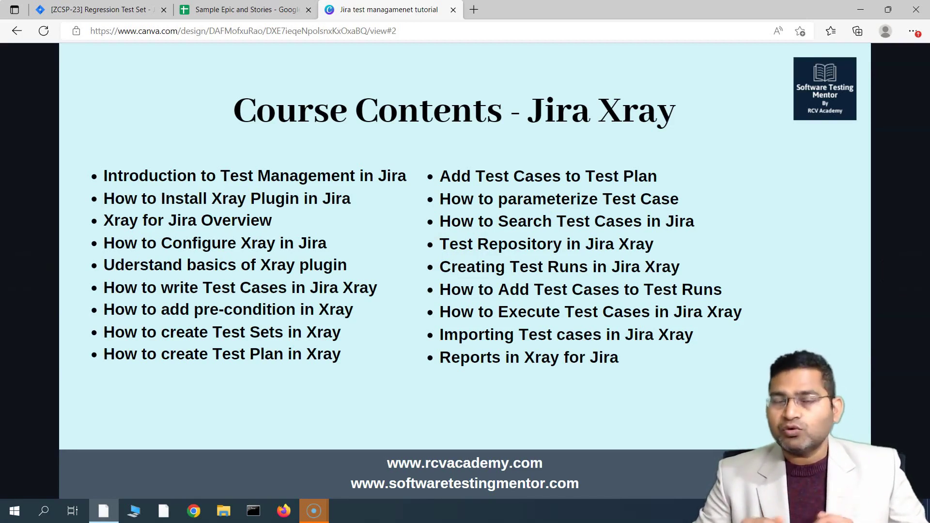
Switch from the Canva course contents slide to the '[ZCSP-23] Regression Test Set' Jira tab.
{"action": "left_click", "coordinate": [103, 9]}
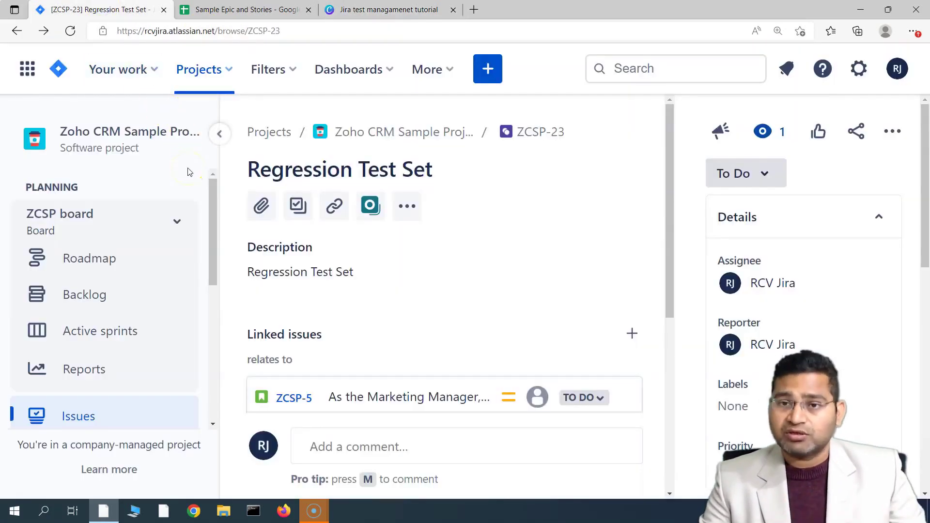
Open the Zoho CRM Sample Project from Projects and go to its Xray Testing Board.
{"action": "left_click", "coordinate": [224, 72]}
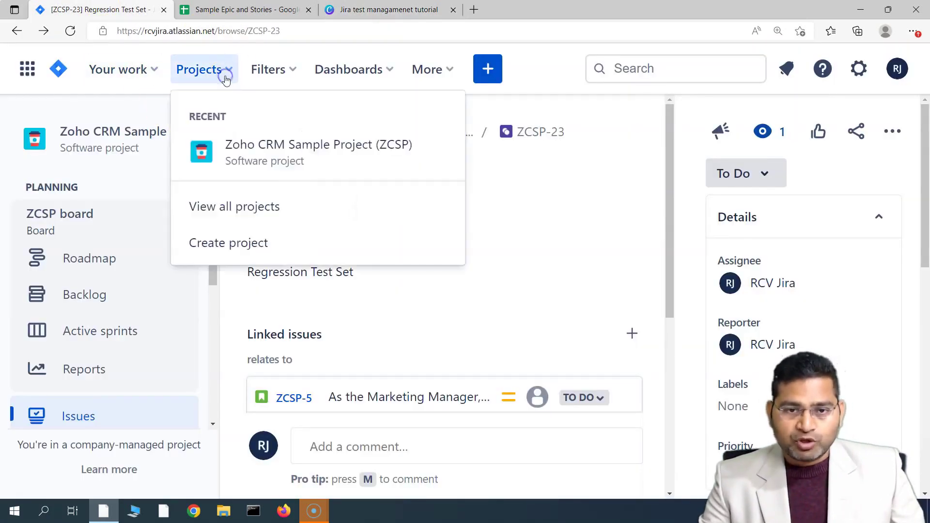
{"action": "left_click", "coordinate": [256, 154]}
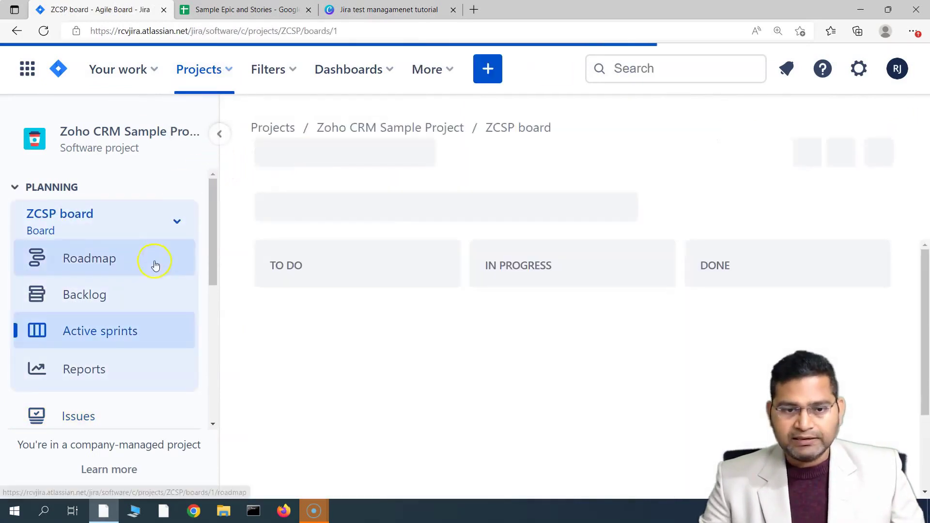
{"action": "scroll", "coordinate": [75, 256], "scroll_direction": "down", "scroll_amount": 8}
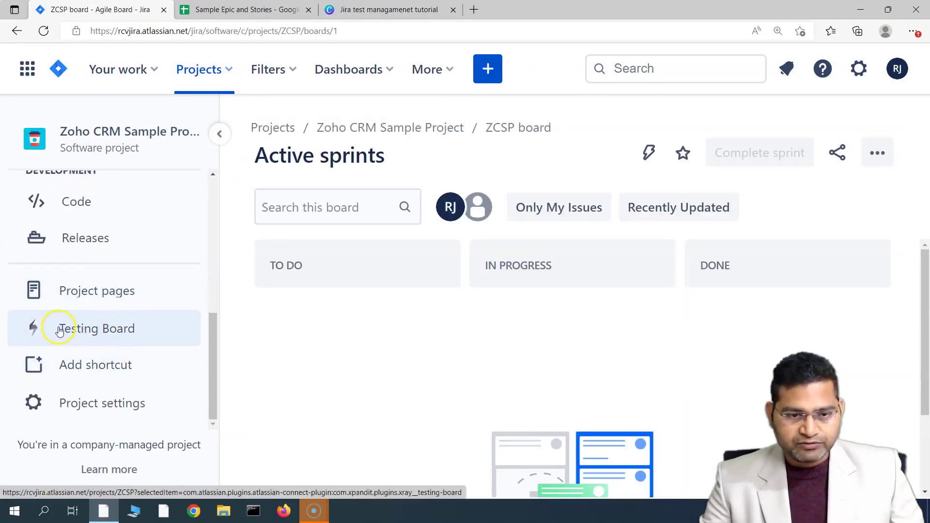
{"action": "left_click", "coordinate": [77, 333]}
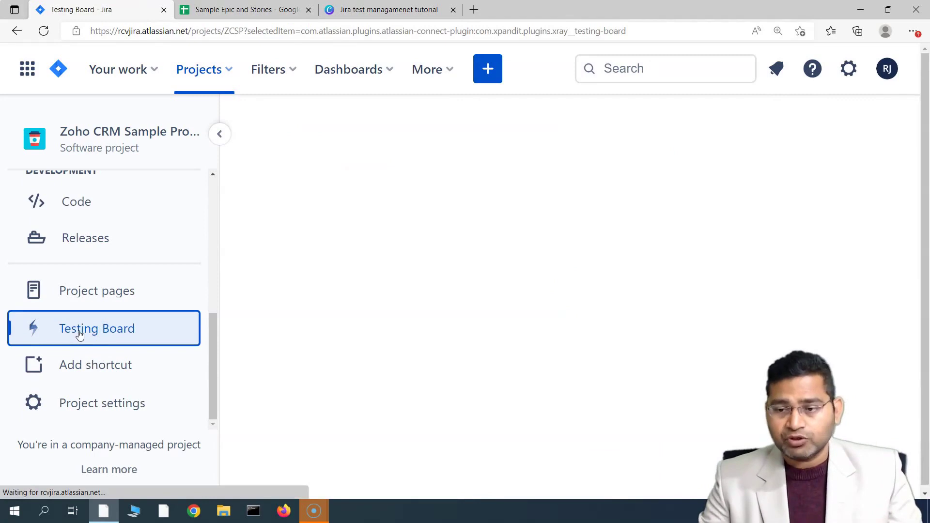
Open the Test Repository page listing tests ZCSP-17, ZCSP-18 and ZCSP-19.
{"action": "left_click", "coordinate": [252, 202]}
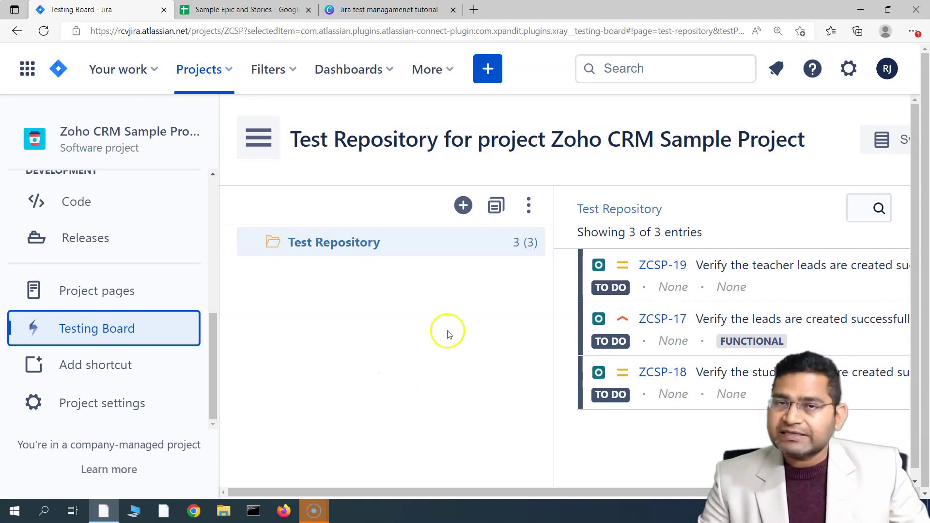
Create a folder named 'Login' at the Test Repository root and open it.
{"action": "left_click", "coordinate": [464, 205]}
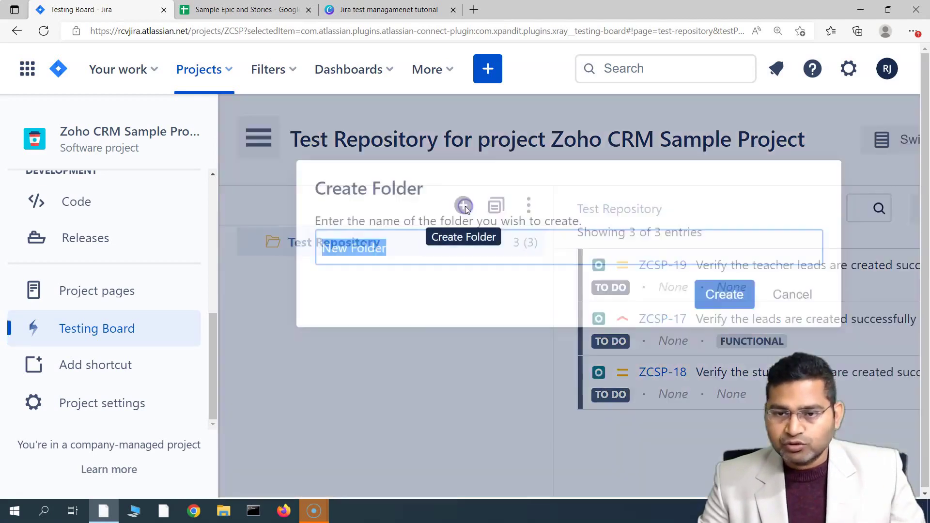
{"action": "type", "text": "Login"}
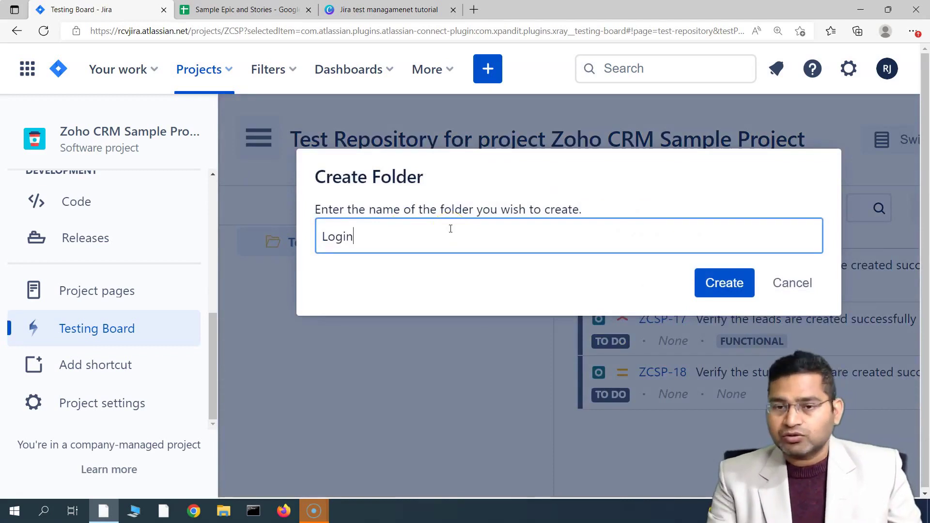
{"action": "type", "text": "Feature"}
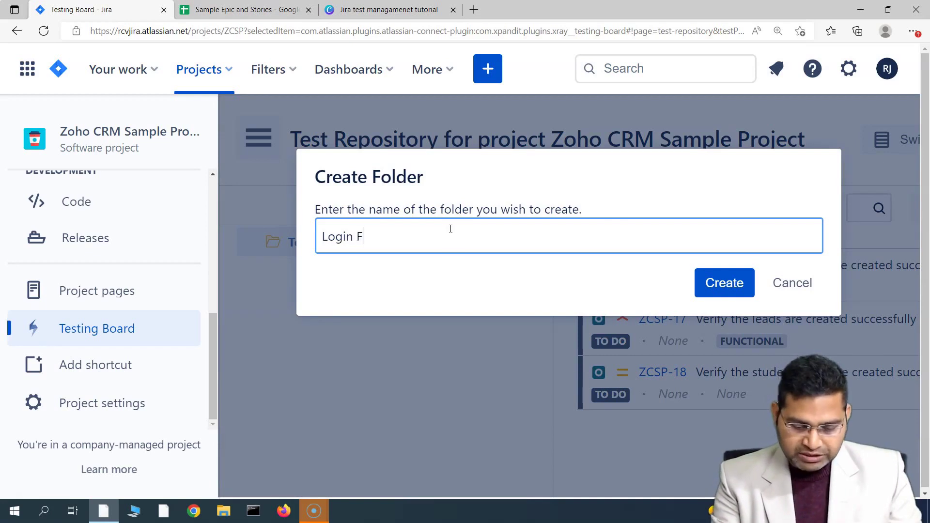
{"action": "key", "text": "BackSpace"}
{"action": "key", "text": "BackSpace"}
{"action": "key", "text": "BackSpace"}
{"action": "key", "text": "BackSpace"}
{"action": "key", "text": "BackSpace"}
{"action": "key", "text": "BackSpace"}
{"action": "key", "text": "BackSpace"}
{"action": "key", "text": "BackSpace"}
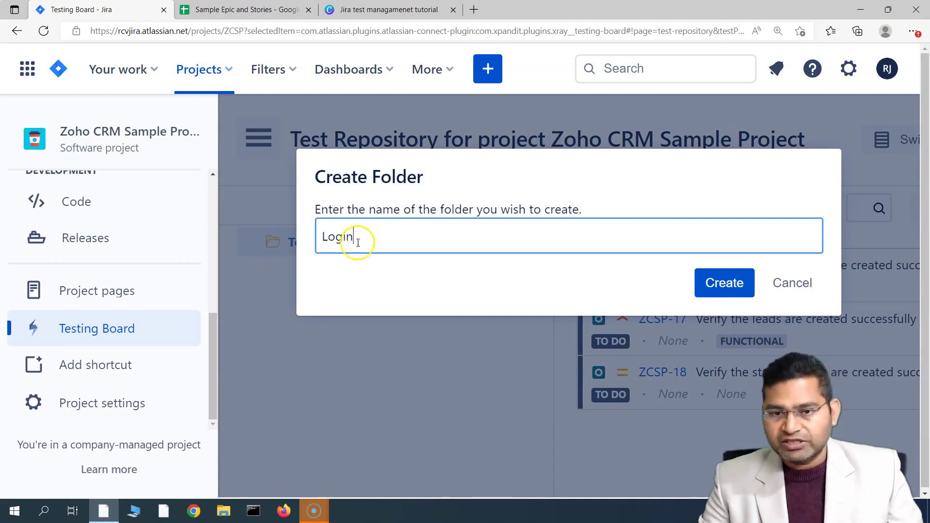
{"action": "left_click", "coordinate": [712, 284]}
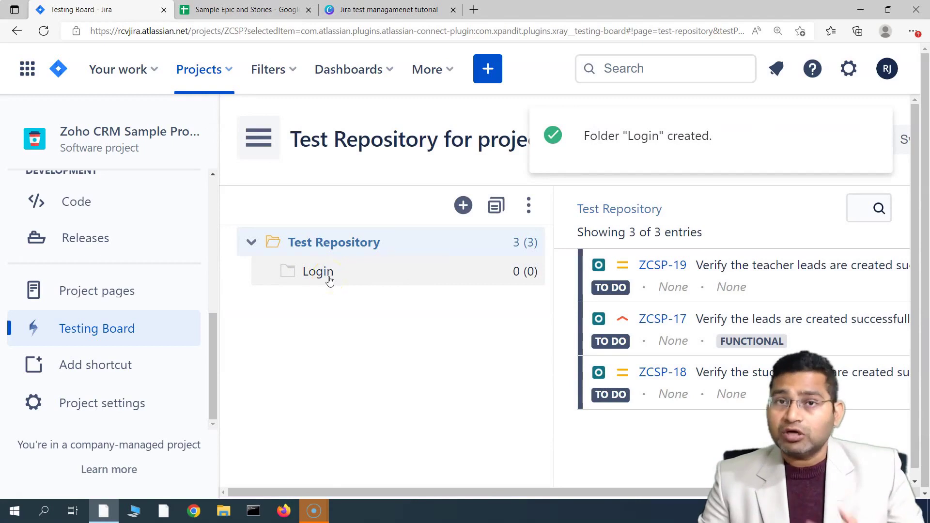
{"action": "left_click", "coordinate": [329, 274]}
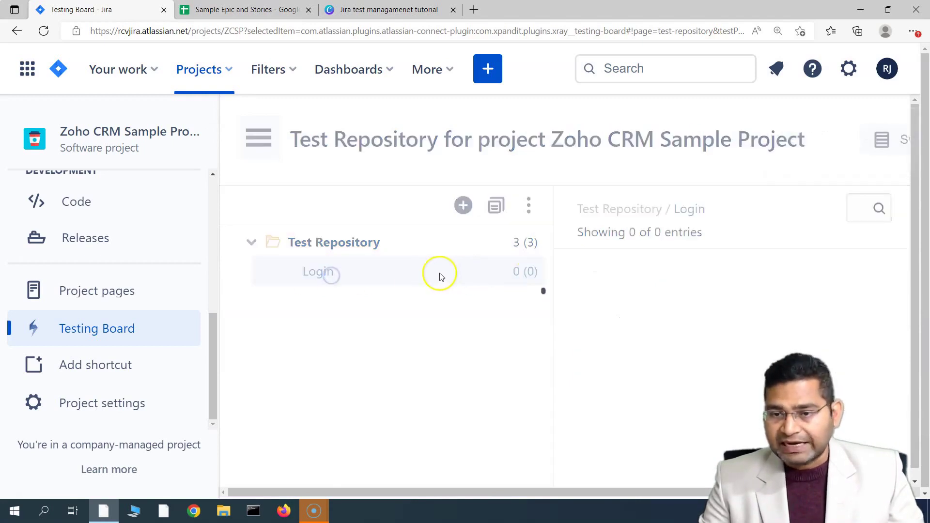
Create root folders 'Registration', 'Checkout' and 'Payments' beside Login, then select Login.
{"action": "left_click", "coordinate": [368, 245]}
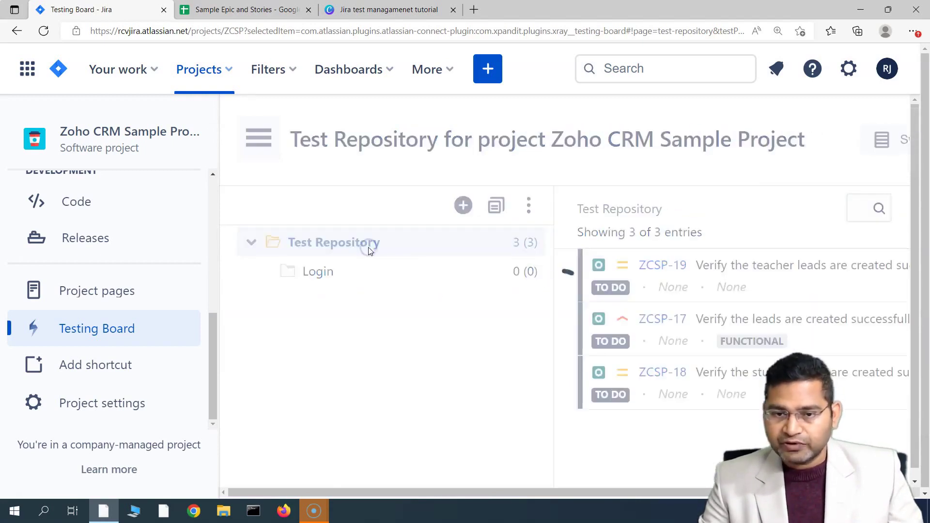
{"action": "left_click", "coordinate": [463, 205]}
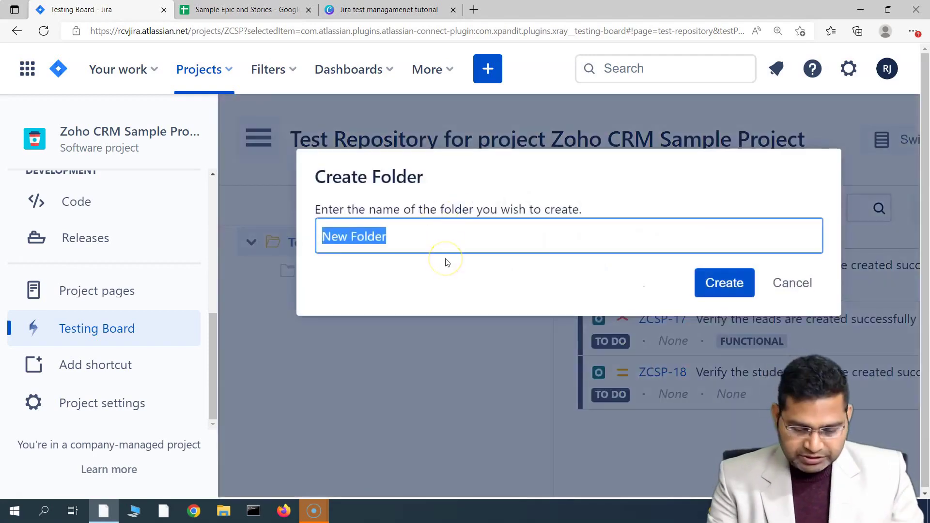
{"action": "type", "text": "Registration"}
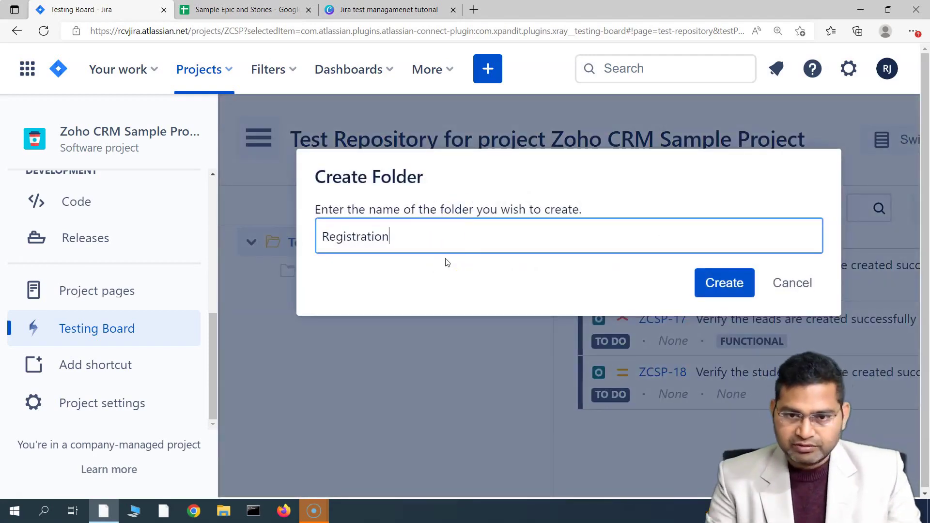
{"action": "key", "text": "Return"}
{"action": "left_click", "coordinate": [464, 205]}
{"action": "type", "text": "Checkout"}
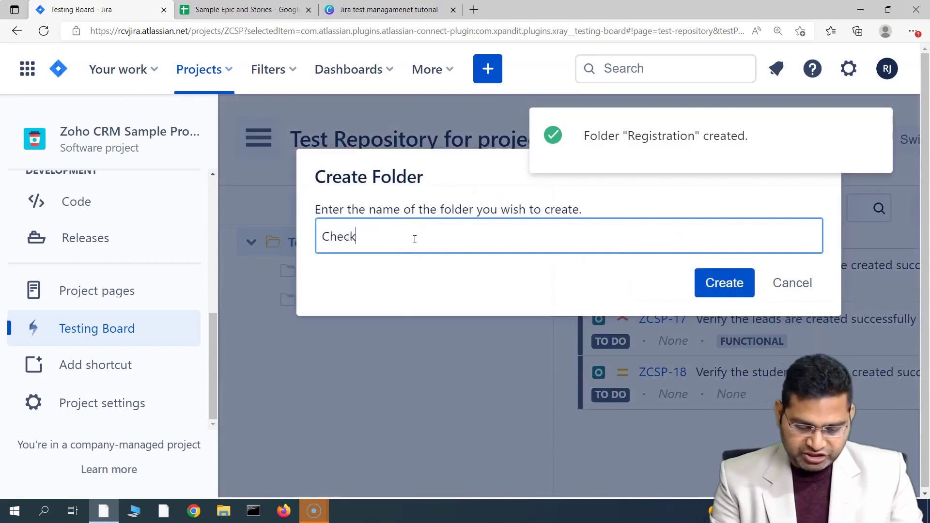
{"action": "key", "text": "Return"}
{"action": "left_click", "coordinate": [417, 239]}
{"action": "type", "text": "P"}
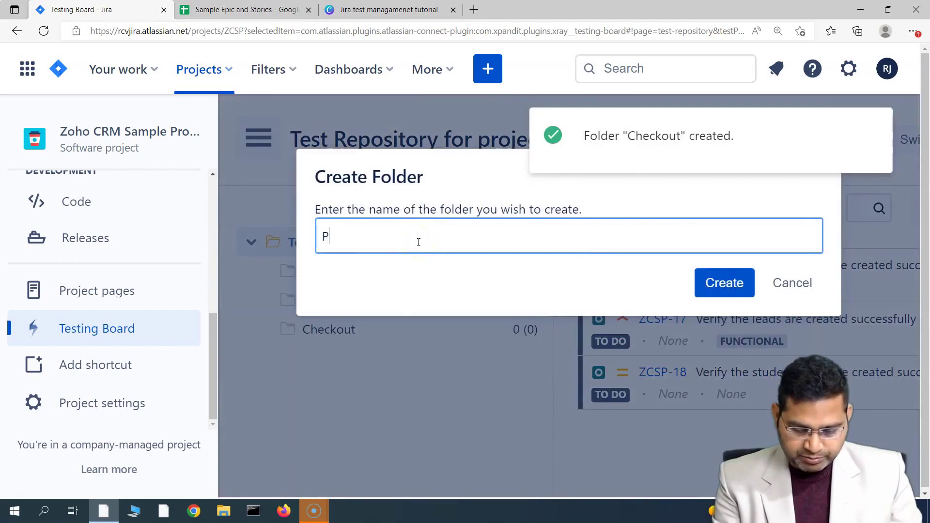
{"action": "type", "text": "ayments"}
{"action": "key", "text": "Return"}
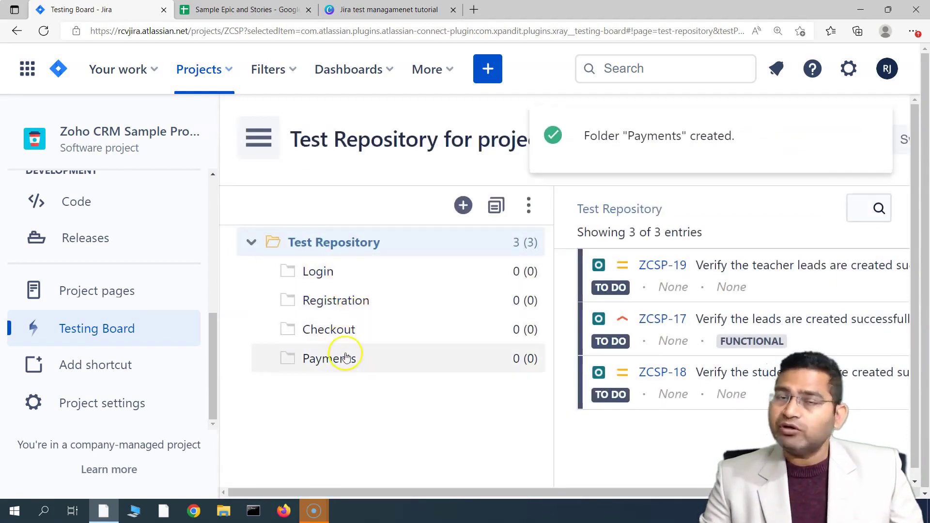
{"action": "left_click", "coordinate": [345, 279]}
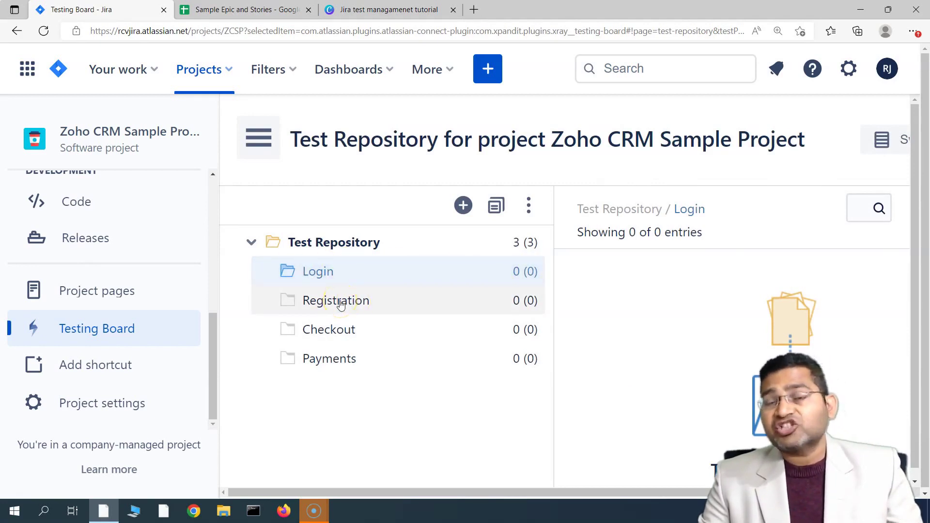
With Login selected as parent, create a subfolder named 'Google'.
{"action": "left_click", "coordinate": [336, 278]}
{"action": "left_click", "coordinate": [394, 277]}
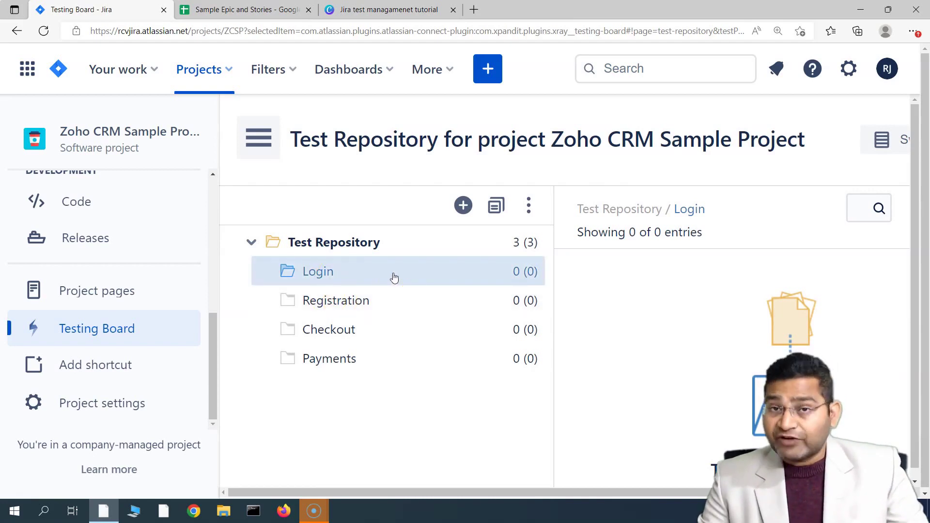
{"action": "left_click", "coordinate": [454, 250]}
{"action": "left_click", "coordinate": [461, 206]}
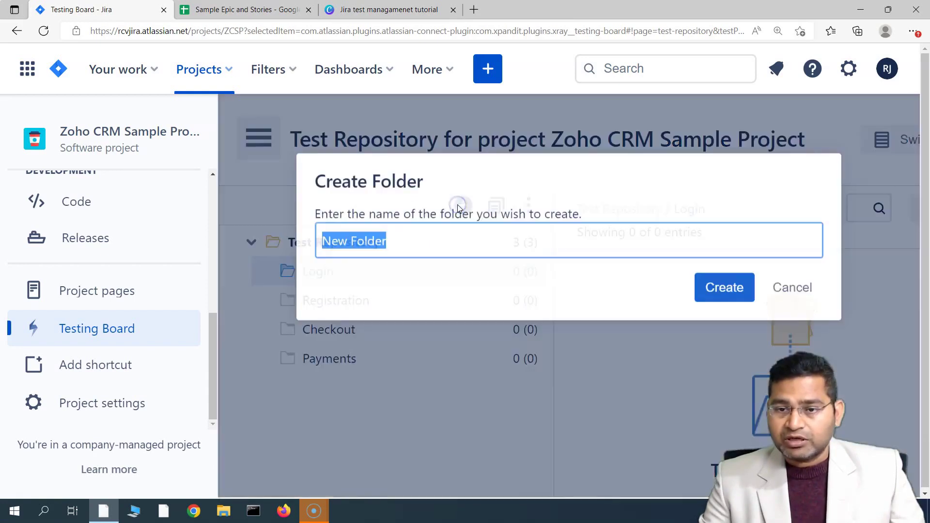
{"action": "left_click", "coordinate": [791, 286]}
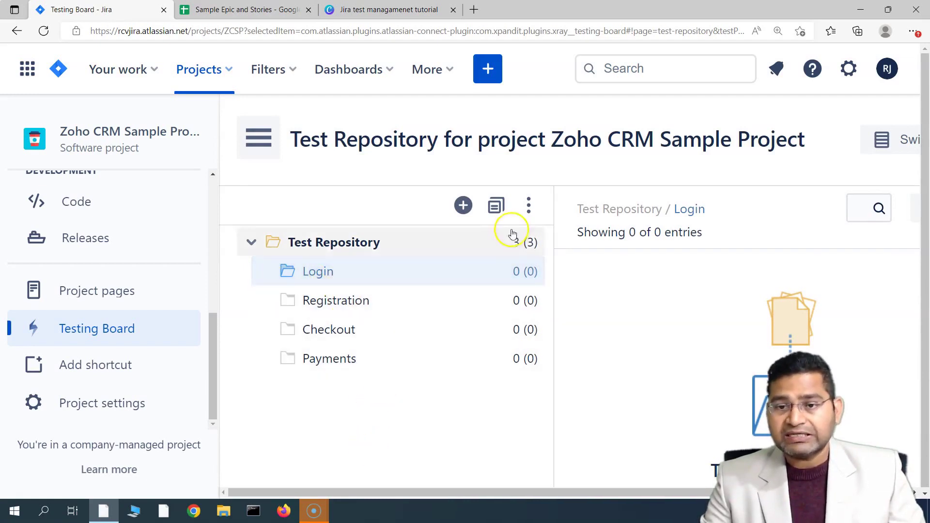
{"action": "left_click", "coordinate": [462, 206]}
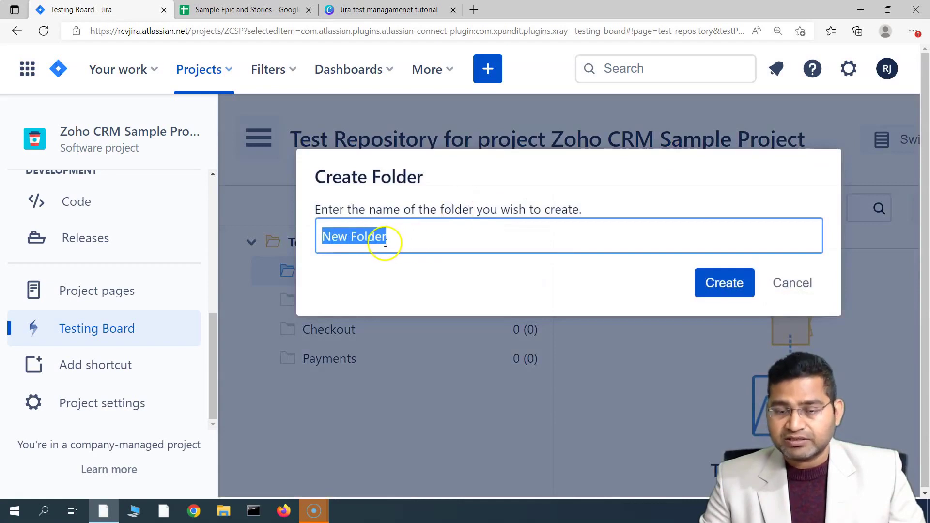
{"action": "type", "text": "Google"}
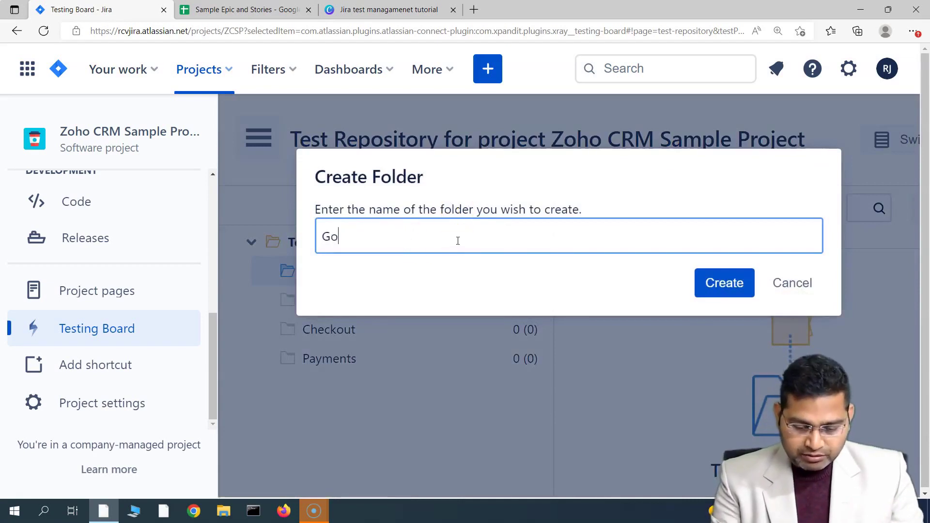
{"action": "left_click", "coordinate": [722, 283]}
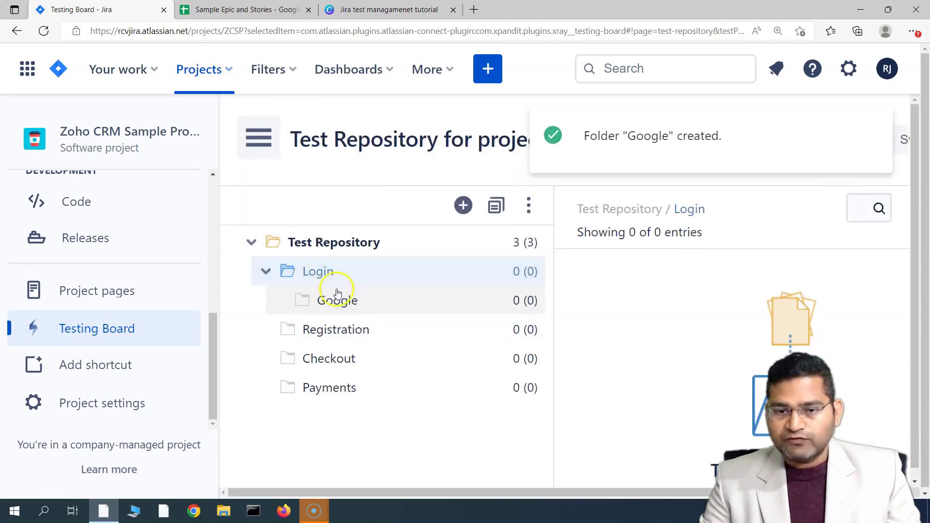
Create a second subfolder named 'Email' inside Login.
{"action": "left_click", "coordinate": [462, 207]}
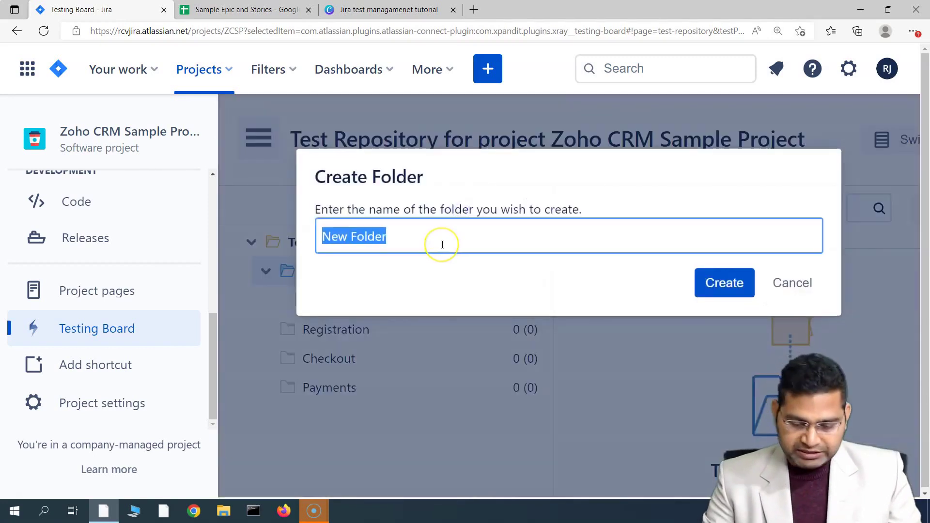
{"action": "type", "text": "Email"}
{"action": "key", "text": "Return"}
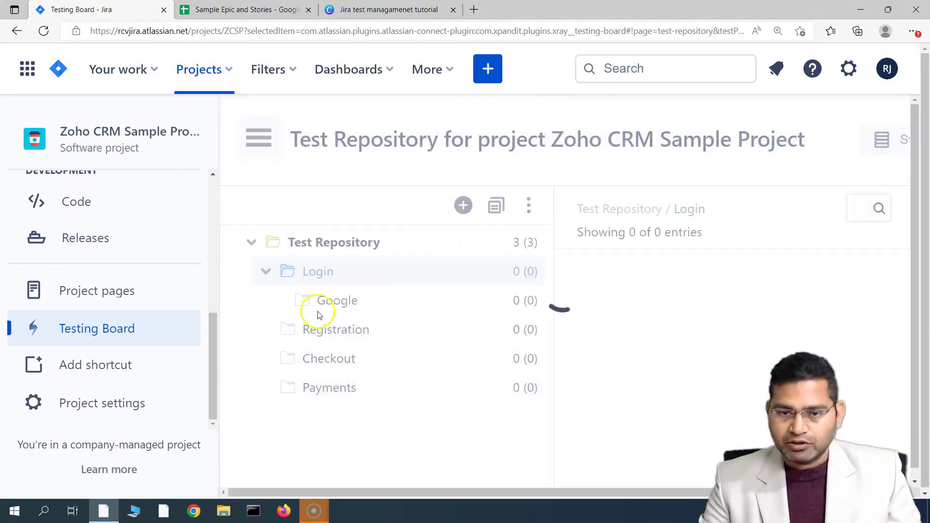
Collapse and re-expand Login, then open the Google subfolder.
{"action": "left_click", "coordinate": [330, 334]}
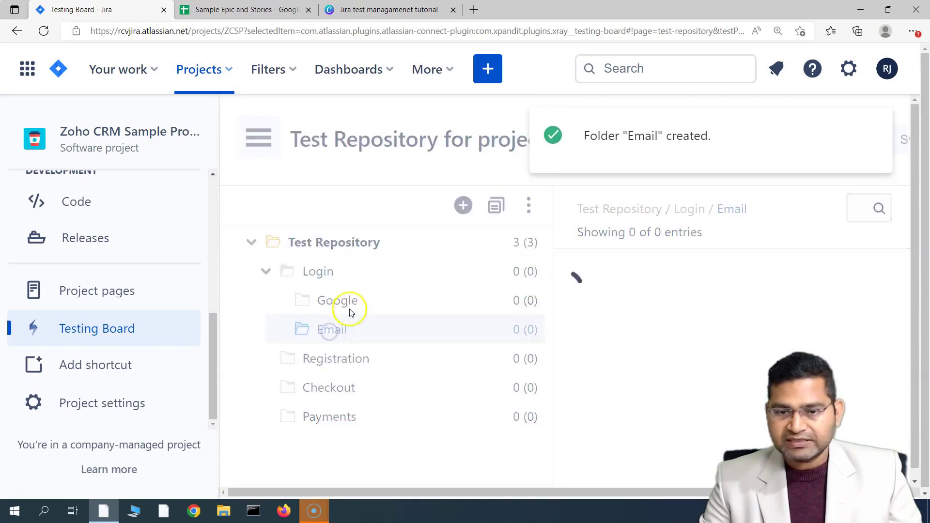
{"action": "left_click", "coordinate": [352, 307]}
{"action": "left_click", "coordinate": [343, 327]}
{"action": "left_click", "coordinate": [351, 301]}
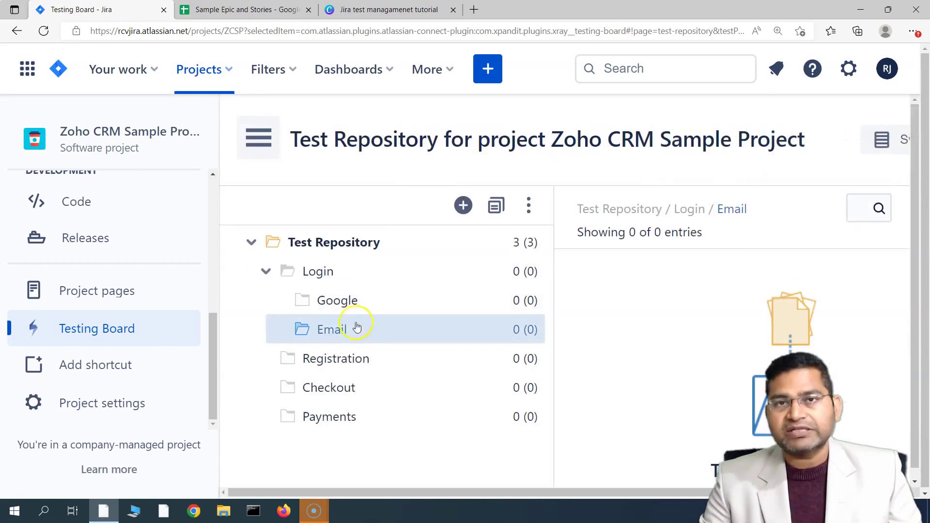
{"action": "left_click", "coordinate": [264, 271]}
{"action": "left_click", "coordinate": [263, 272]}
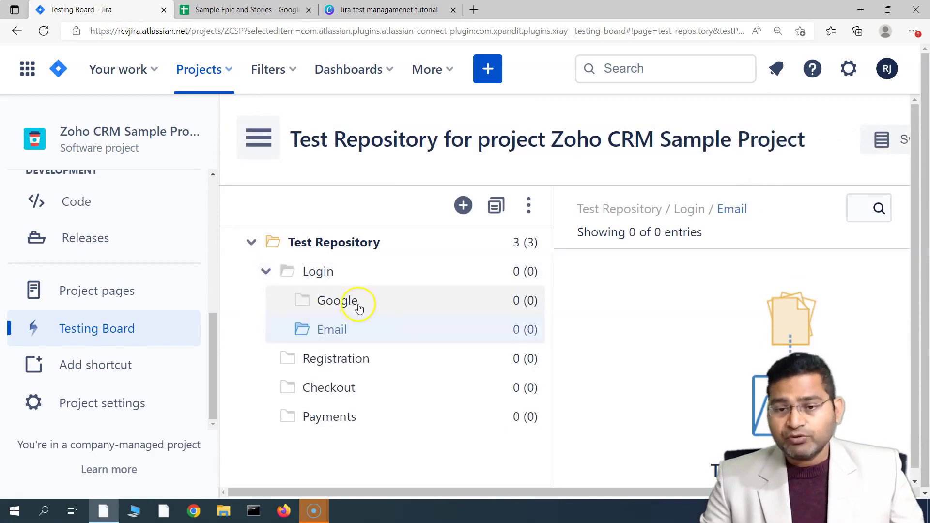
{"action": "left_click", "coordinate": [359, 306]}
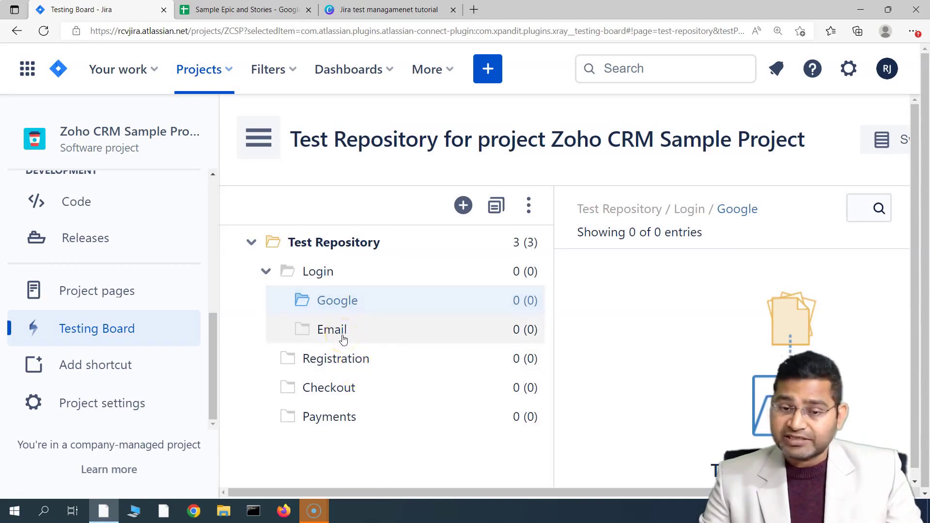
{"action": "left_click", "coordinate": [328, 338]}
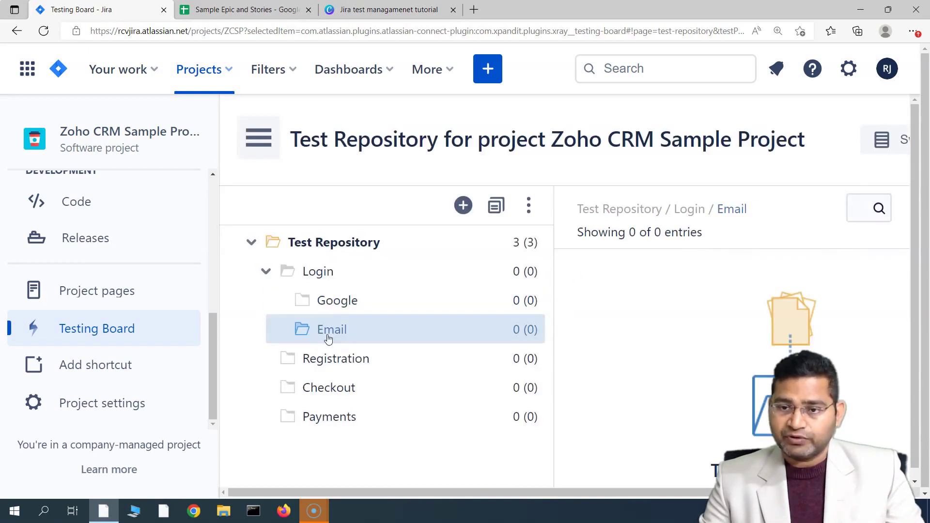
{"action": "left_click", "coordinate": [354, 306]}
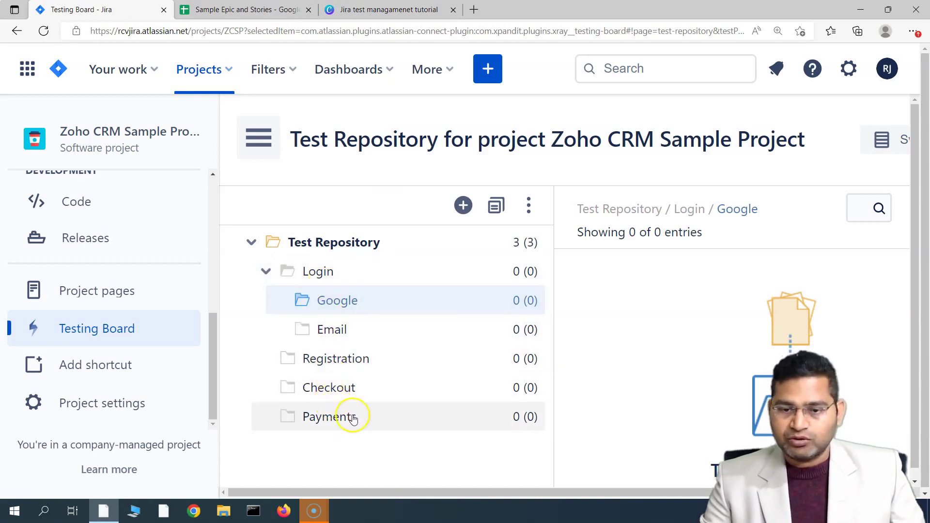
{"action": "scroll", "coordinate": [640, 319], "scroll_direction": "down", "scroll_amount": 1}
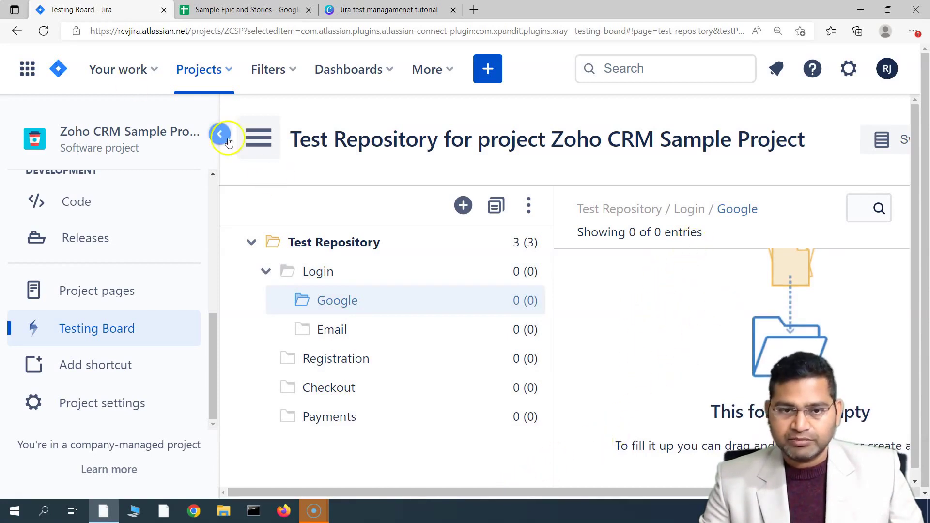
Collapse the project sidebar and zoom the page to 150% so the folder tree fills the width.
{"action": "left_click", "coordinate": [218, 135]}
{"action": "key", "text": "ctrl+minus"}
{"action": "key", "text": "ctrl+minus"}
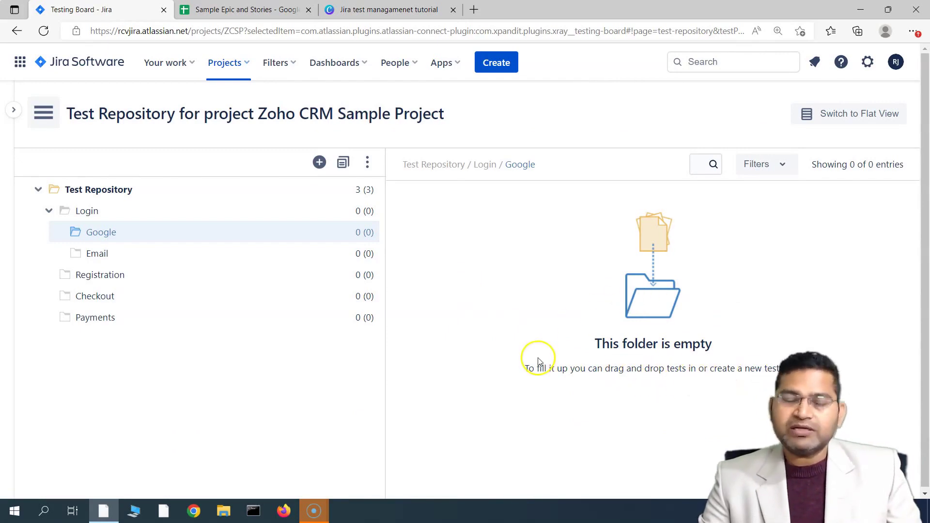
{"action": "key", "text": "ctrl+plus"}
{"action": "key", "text": "ctrl+plus"}
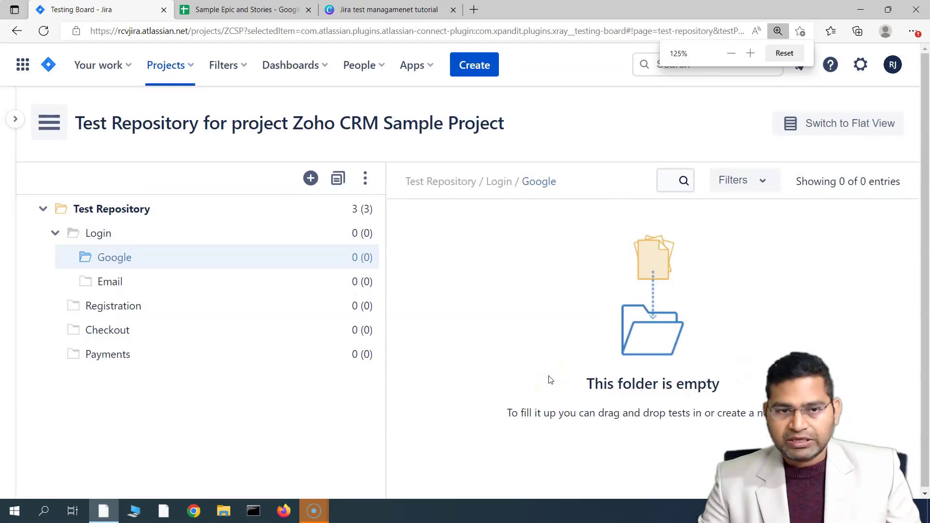
{"action": "key", "text": "ctrl+plus"}
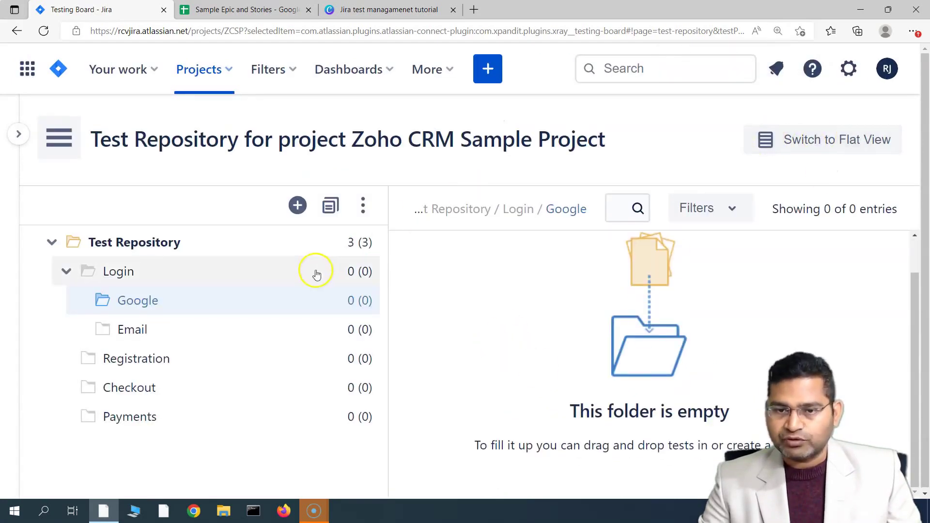
{"action": "left_click", "coordinate": [813, 146]}
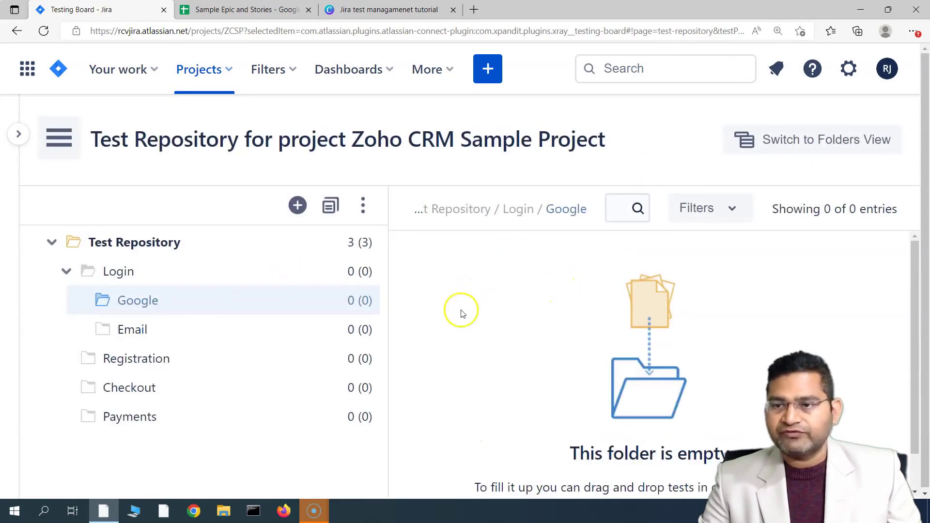
{"action": "key", "text": "["}
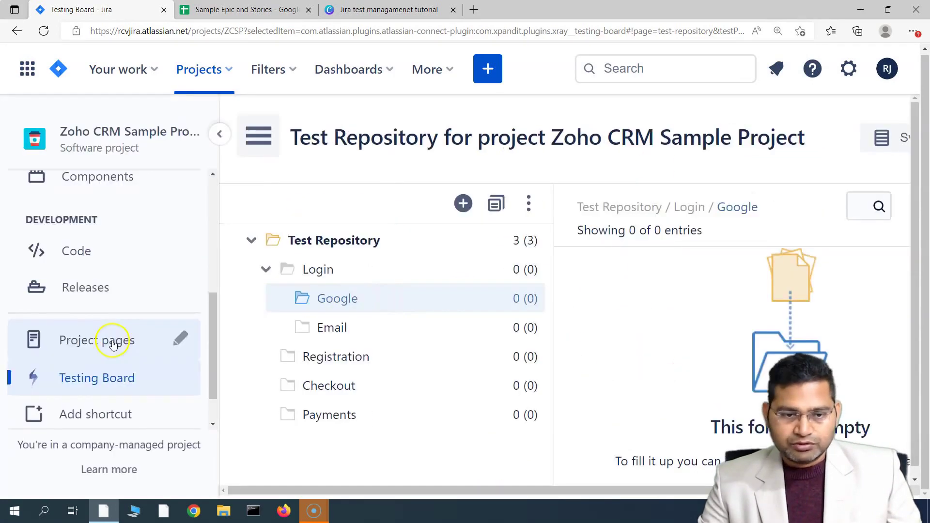
{"action": "scroll", "coordinate": [110, 339], "scroll_direction": "up", "scroll_amount": 5}
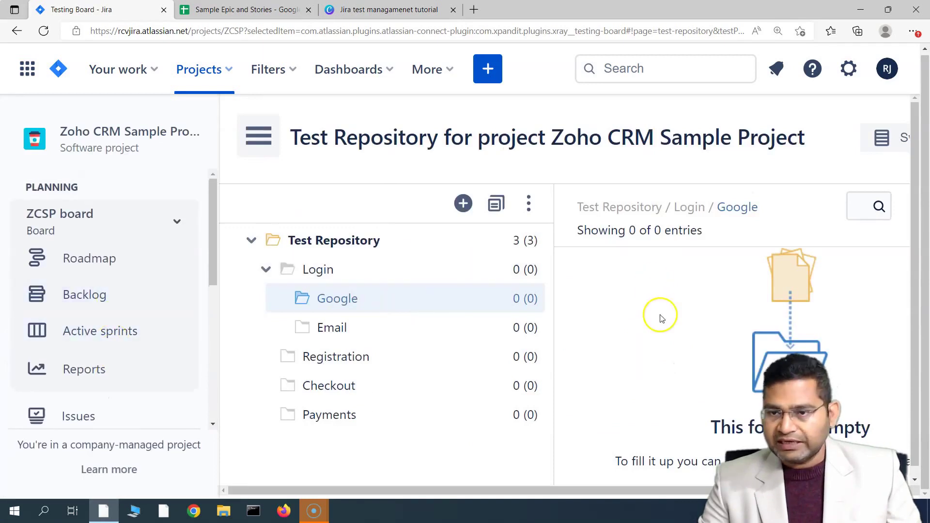
{"action": "key", "text": "["}
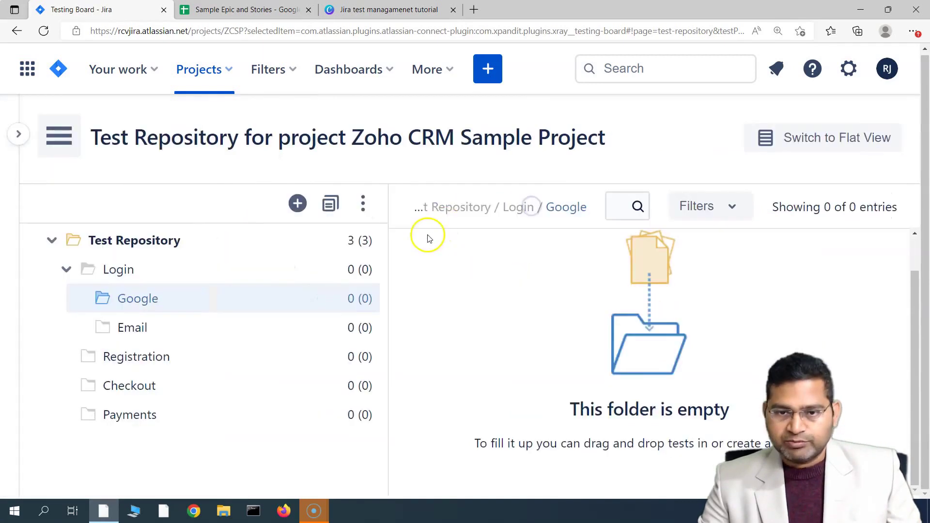
Explore the Google folder's action menu, starting a rename and cancelling it.
{"action": "left_click", "coordinate": [367, 206]}
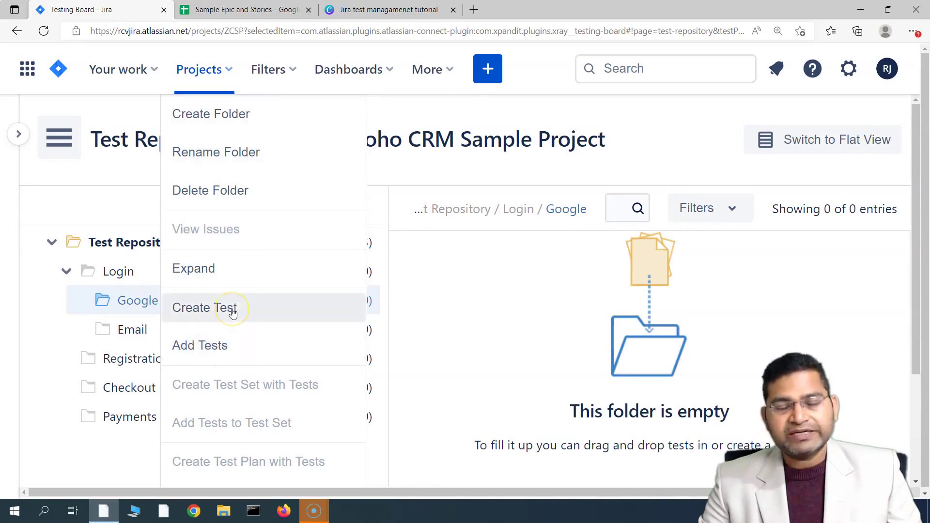
{"action": "left_click", "coordinate": [484, 306]}
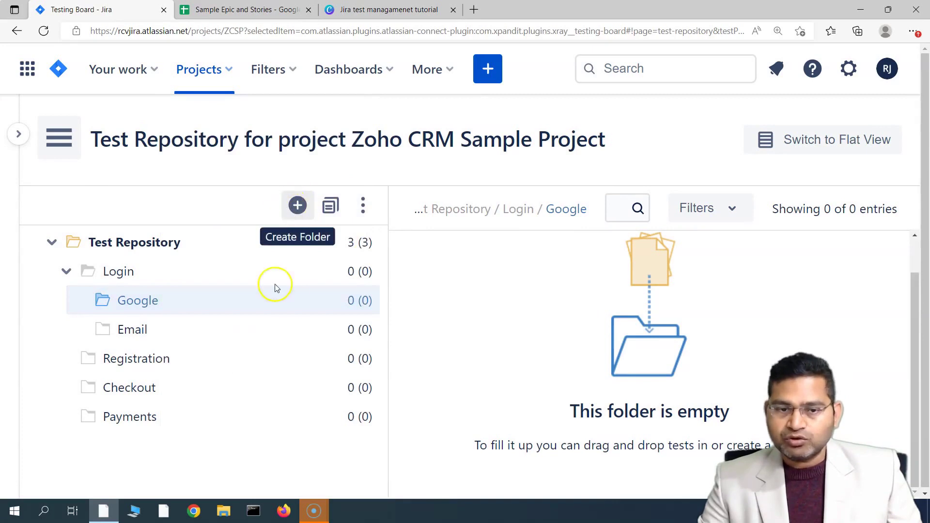
{"action": "left_click", "coordinate": [366, 214]}
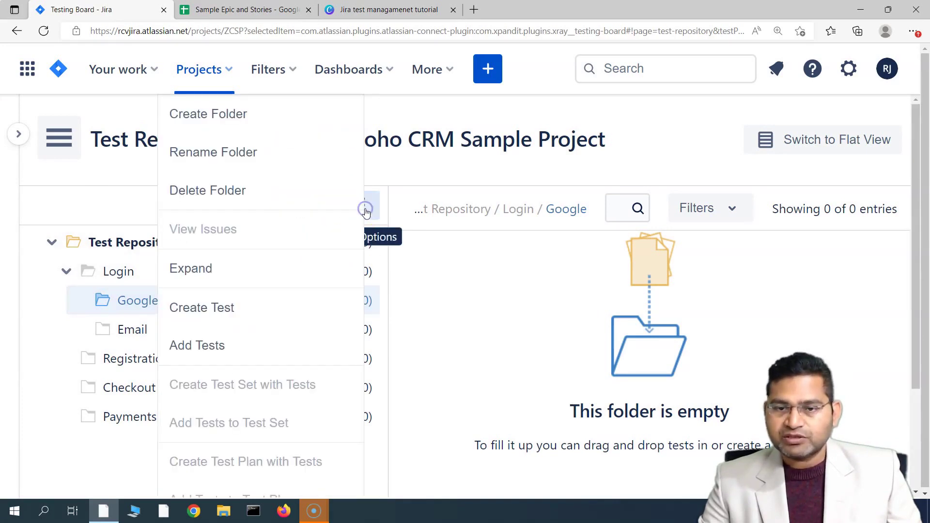
{"action": "left_click", "coordinate": [252, 193]}
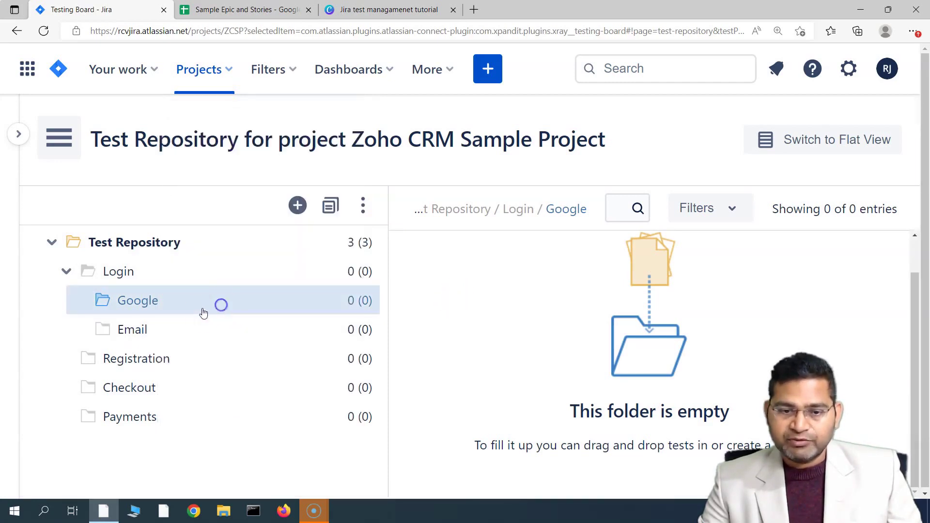
{"action": "left_click", "coordinate": [278, 323]}
{"action": "left_click", "coordinate": [244, 304]}
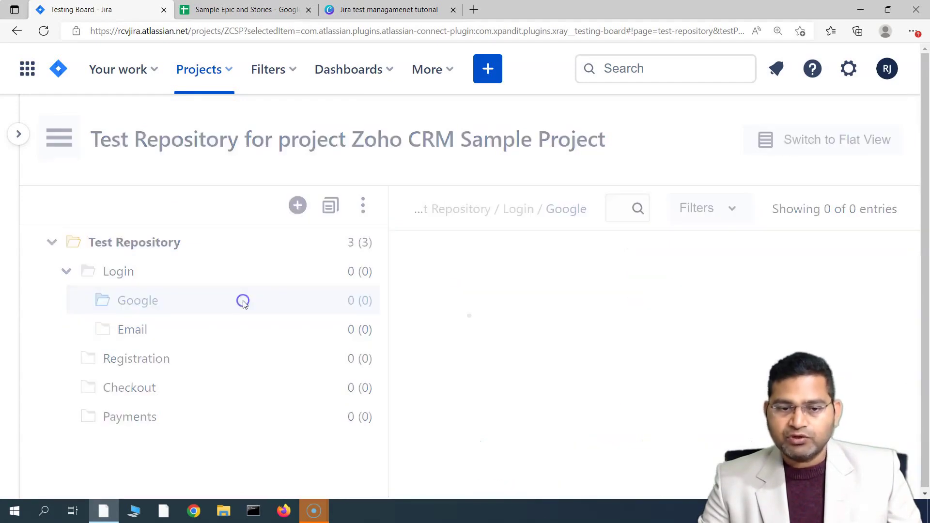
{"action": "left_click", "coordinate": [364, 204]}
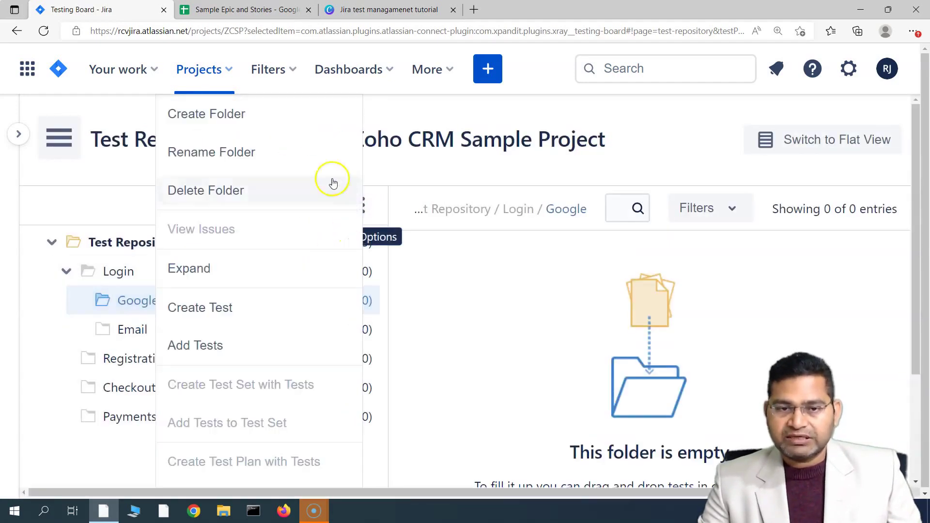
{"action": "left_click", "coordinate": [283, 159]}
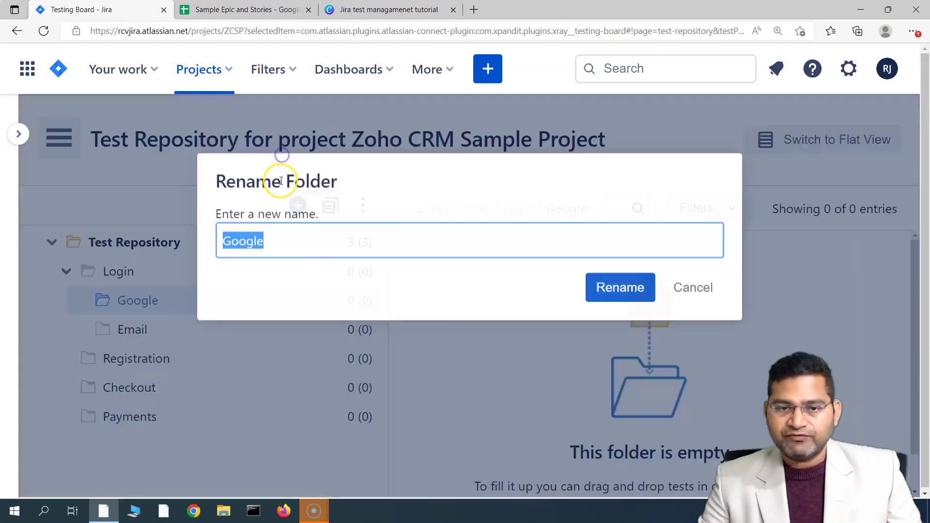
{"action": "left_click", "coordinate": [692, 281]}
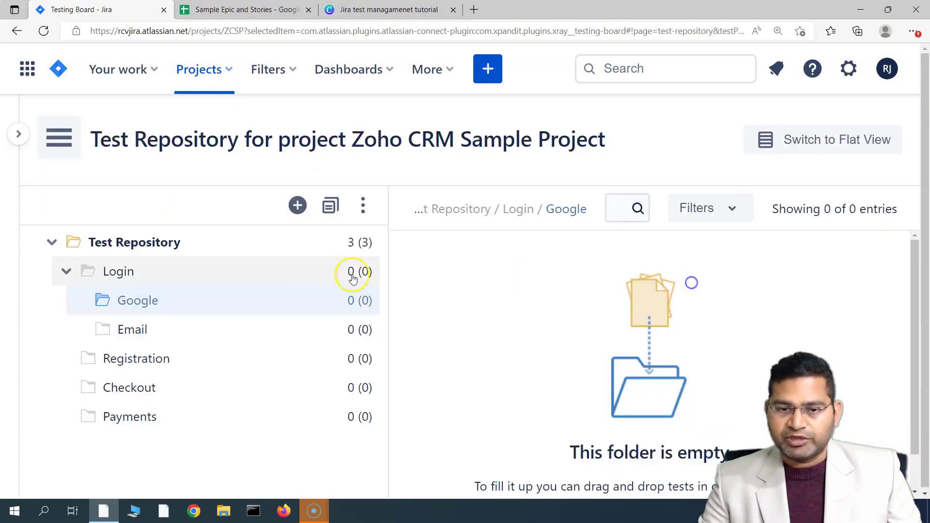
Delete the Google folder with Delete Folder and Confirm, then open Email.
{"action": "left_click", "coordinate": [365, 209]}
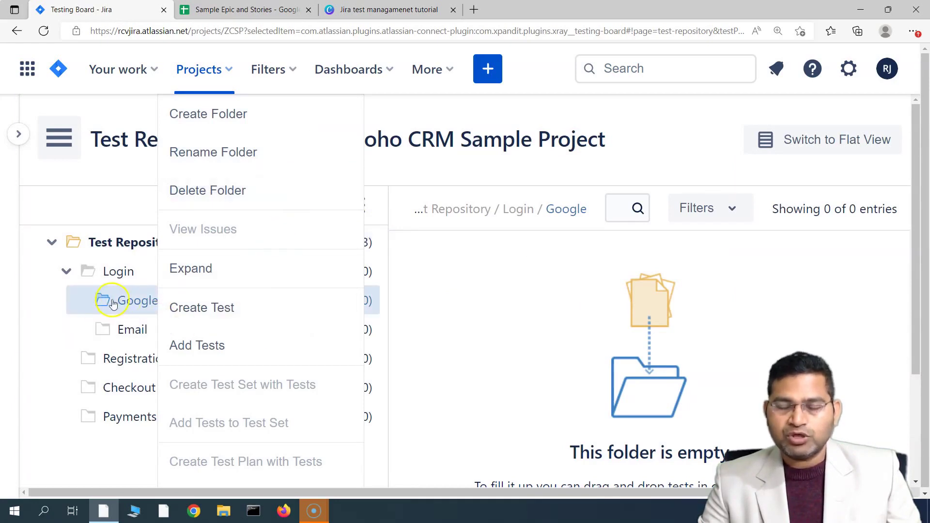
{"action": "left_click", "coordinate": [226, 192]}
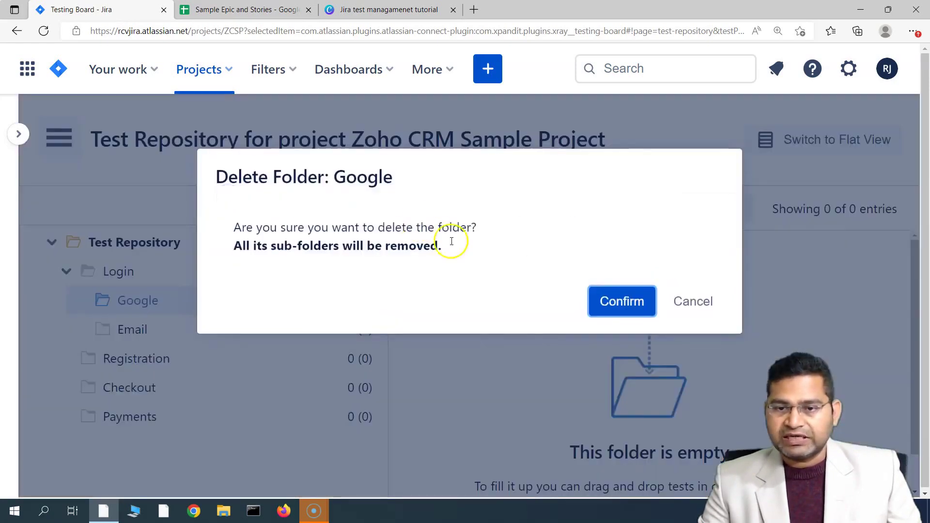
{"action": "left_click", "coordinate": [624, 310]}
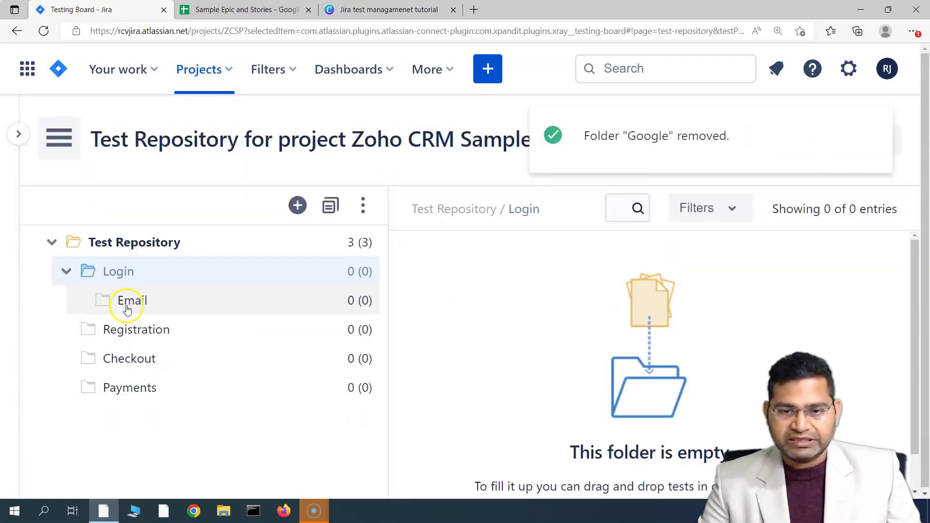
{"action": "mouse_move", "coordinate": [588, 133]}
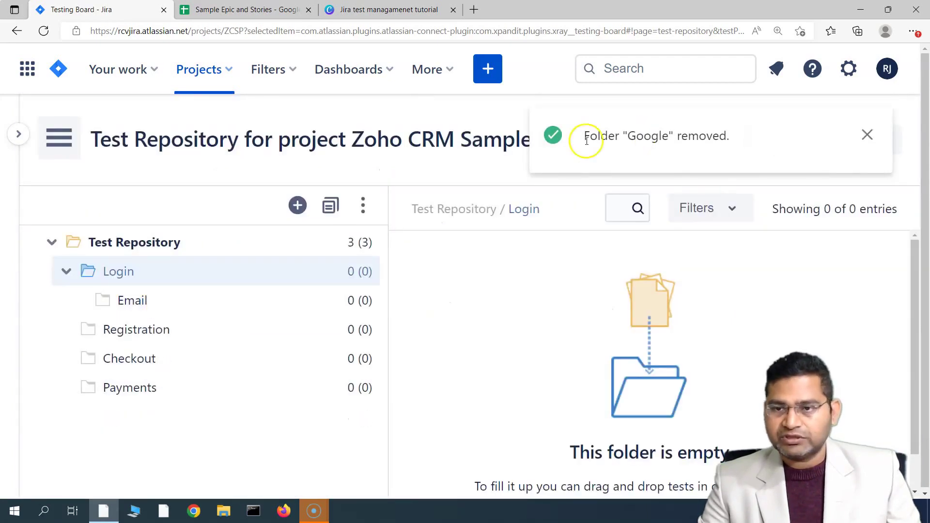
{"action": "left_click", "coordinate": [867, 136]}
{"action": "left_click", "coordinate": [170, 301]}
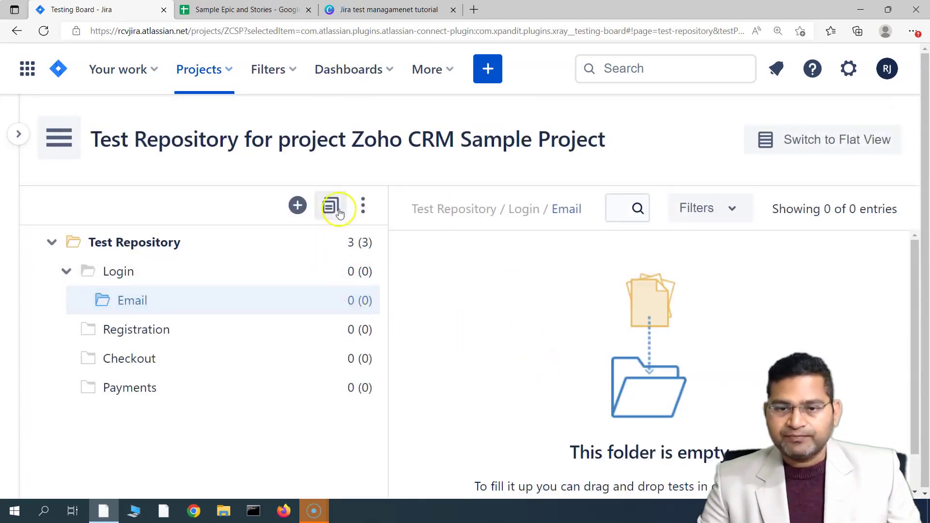
Add existing tests ZCSP-19 and ZCSP-17 to Email via Add Tests, then open Registration.
{"action": "left_click", "coordinate": [363, 206]}
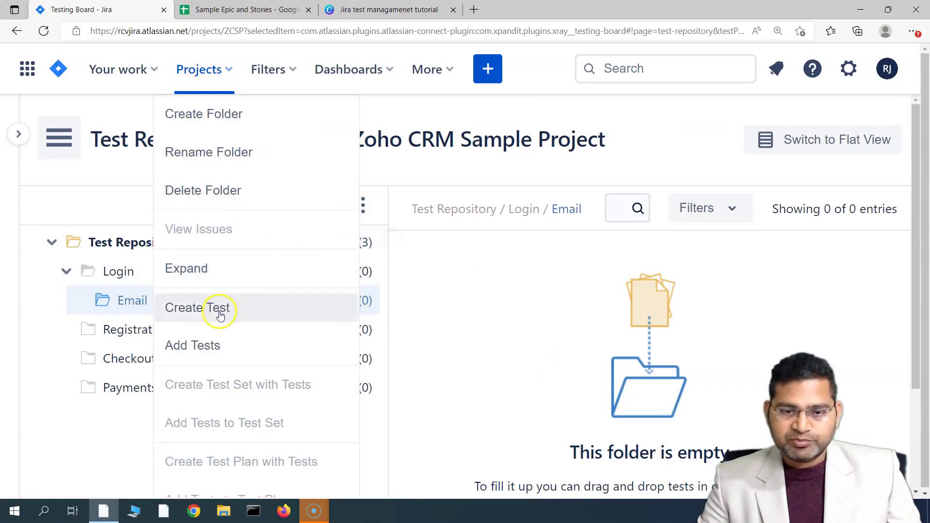
{"action": "left_click", "coordinate": [219, 353]}
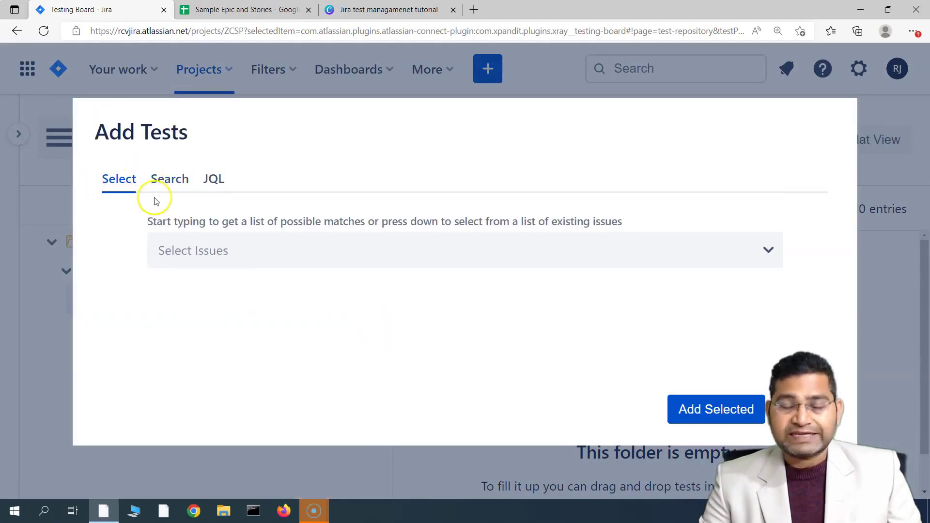
{"action": "left_click", "coordinate": [226, 256]}
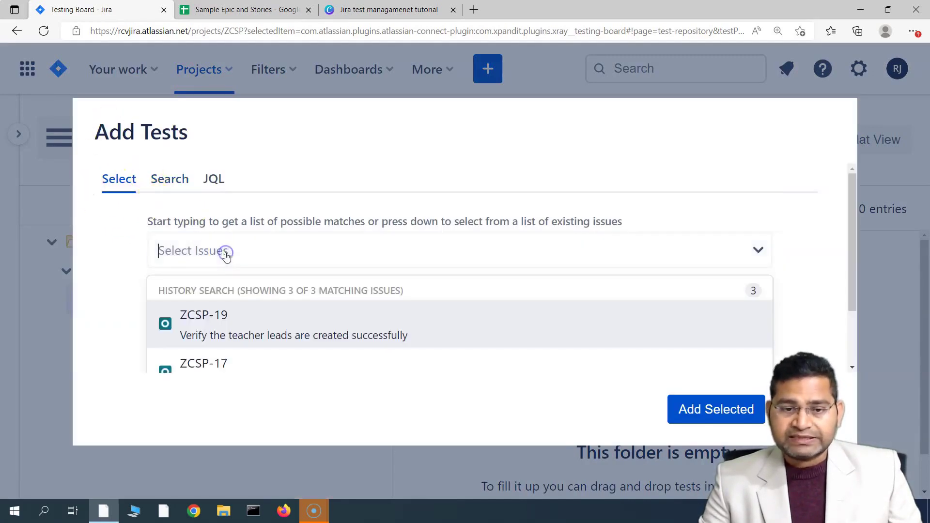
{"action": "left_click", "coordinate": [232, 324]}
{"action": "left_click", "coordinate": [263, 260]}
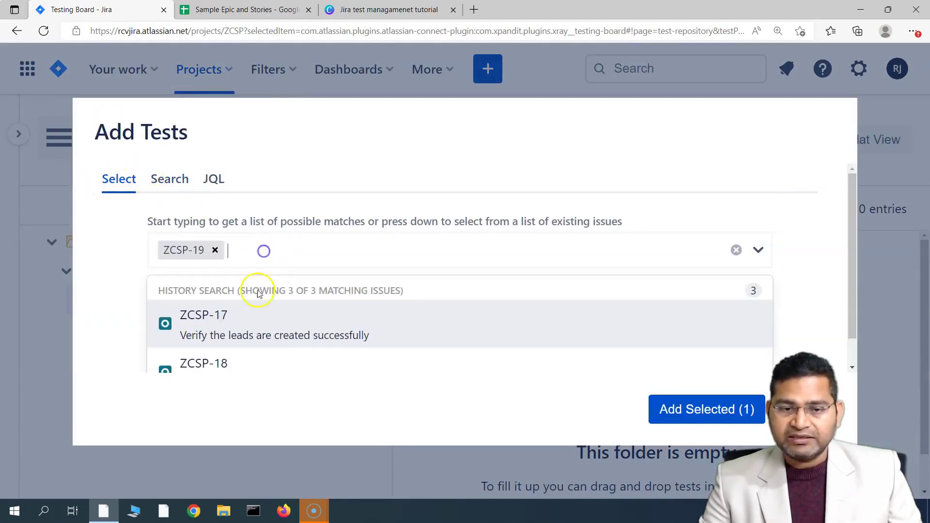
{"action": "left_click", "coordinate": [254, 333]}
{"action": "left_click", "coordinate": [711, 412]}
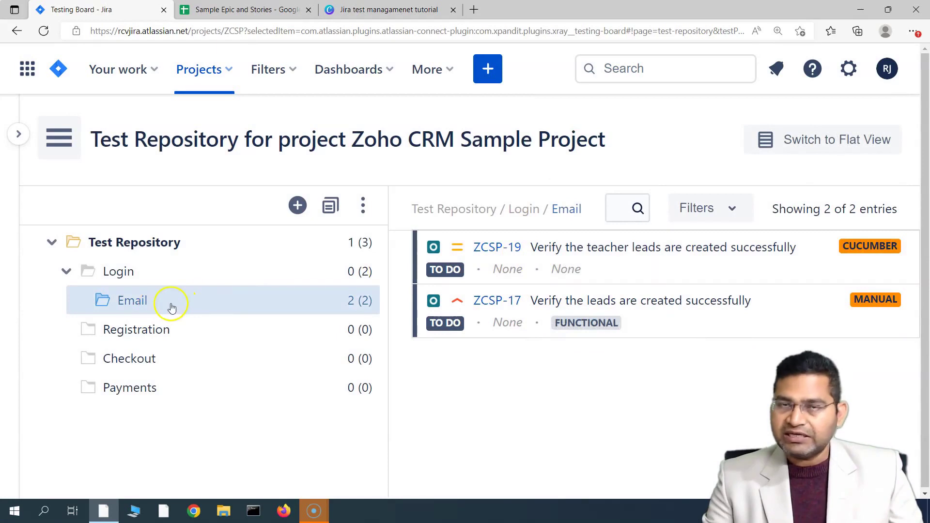
{"action": "left_click", "coordinate": [157, 335]}
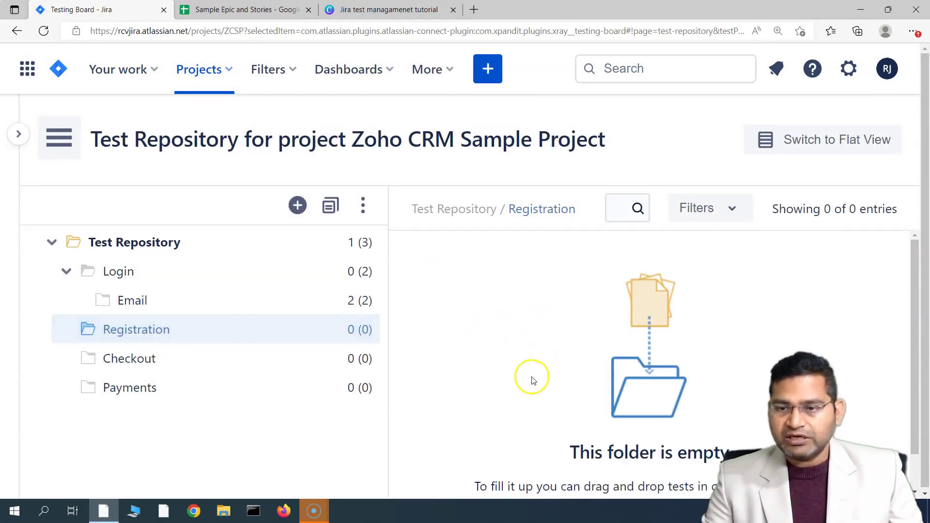
Add existing tests ZCSP-19, ZCSP-17 and ZCSP-18 to the Registration folder via Add Tests.
{"action": "scroll", "coordinate": [533, 381], "scroll_direction": "down", "scroll_amount": 1}
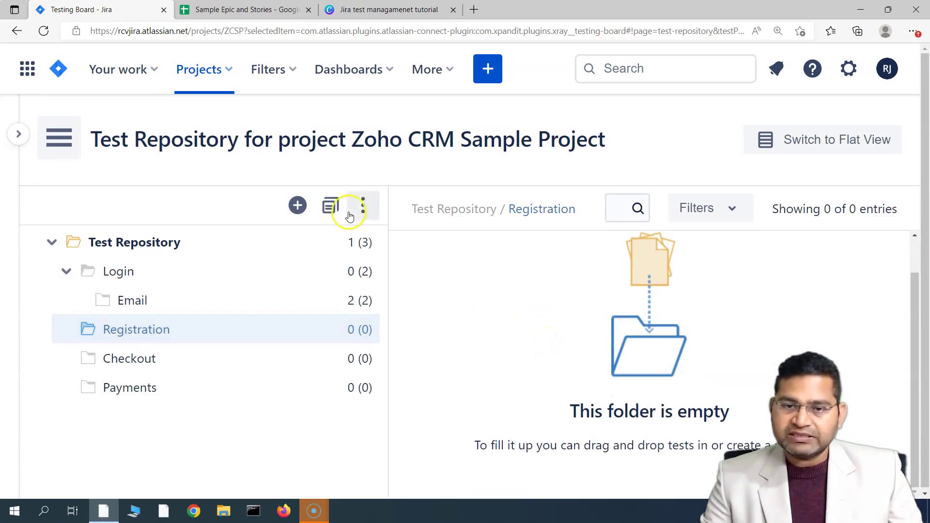
{"action": "left_click", "coordinate": [364, 207]}
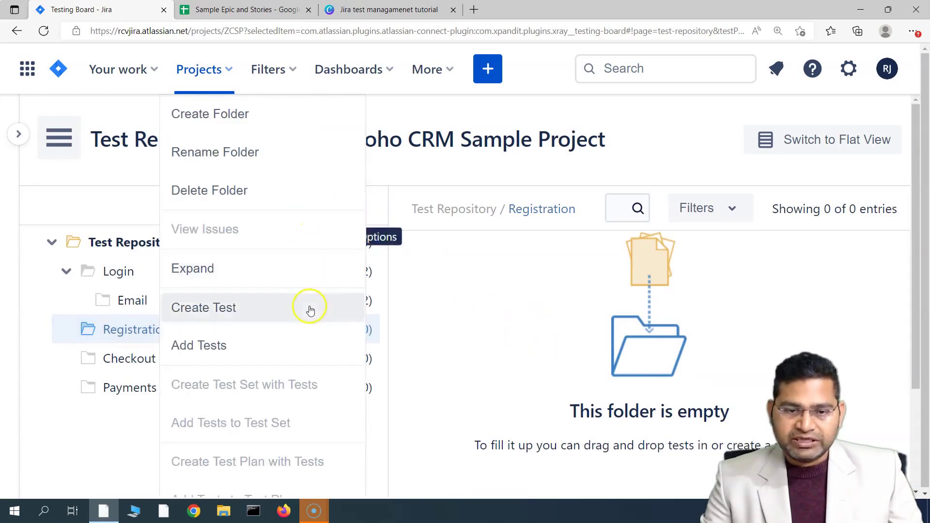
{"action": "left_click", "coordinate": [277, 352]}
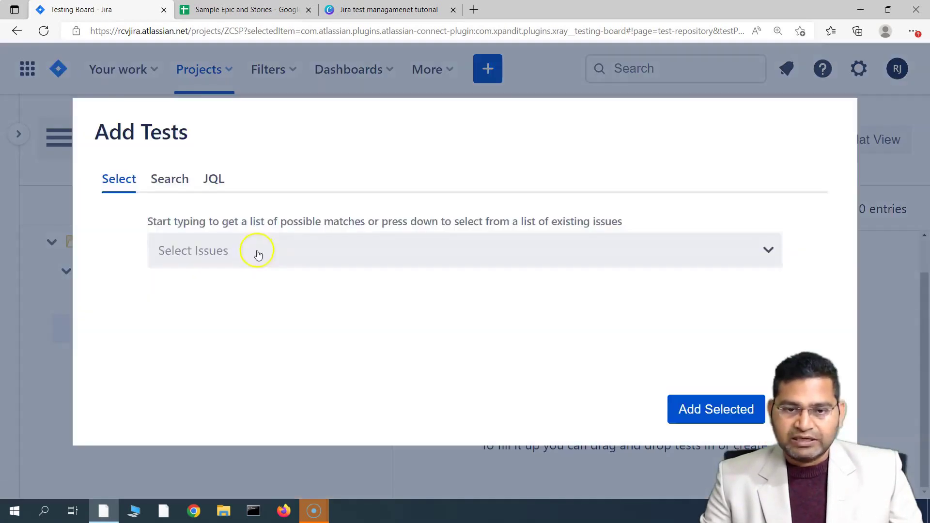
{"action": "left_click", "coordinate": [255, 251]}
{"action": "left_click", "coordinate": [243, 332]}
{"action": "left_click", "coordinate": [272, 333]}
{"action": "left_click", "coordinate": [295, 331]}
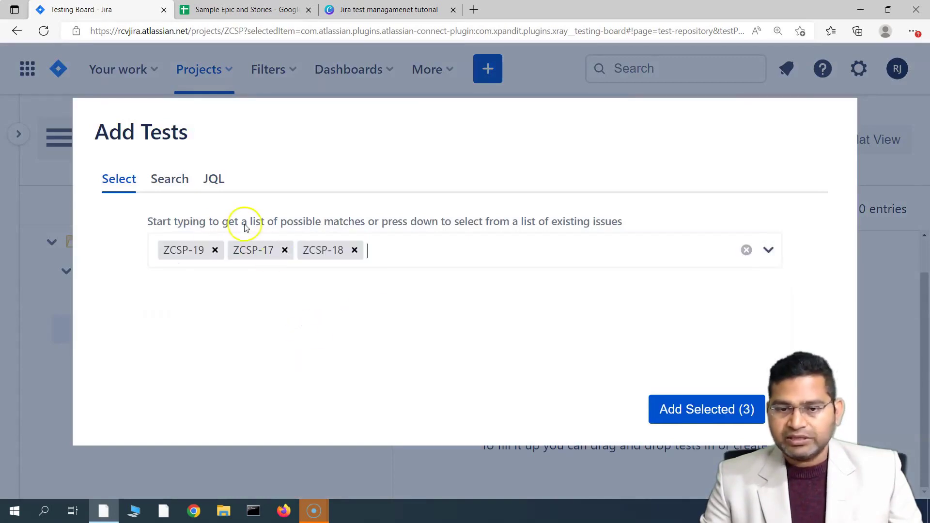
{"action": "left_click", "coordinate": [698, 409]}
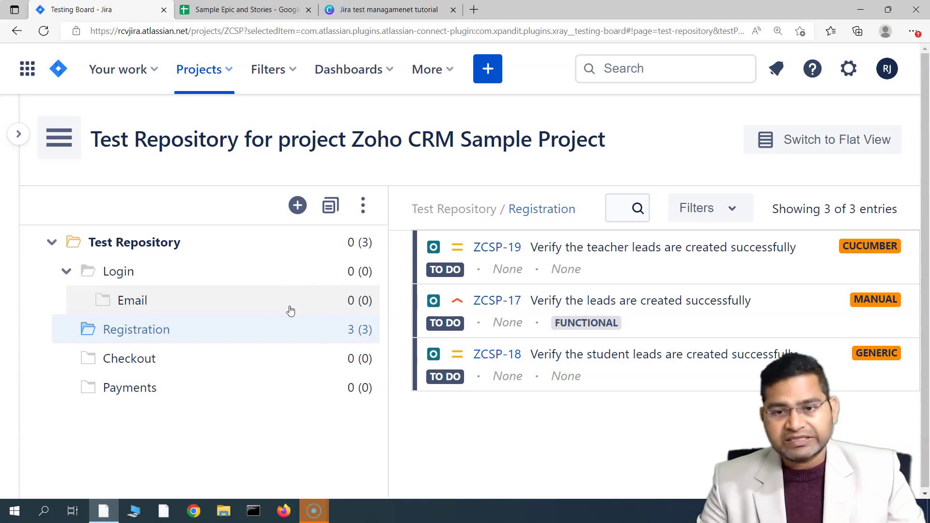
{"action": "left_click", "coordinate": [316, 337]}
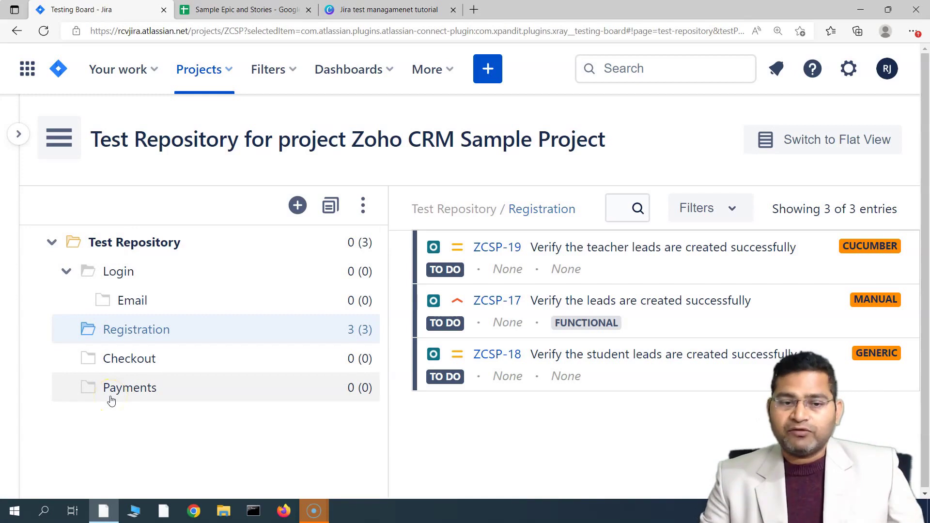
Collapse the Login folder to hide Email, then view Registration's three tests.
{"action": "left_click", "coordinate": [150, 276]}
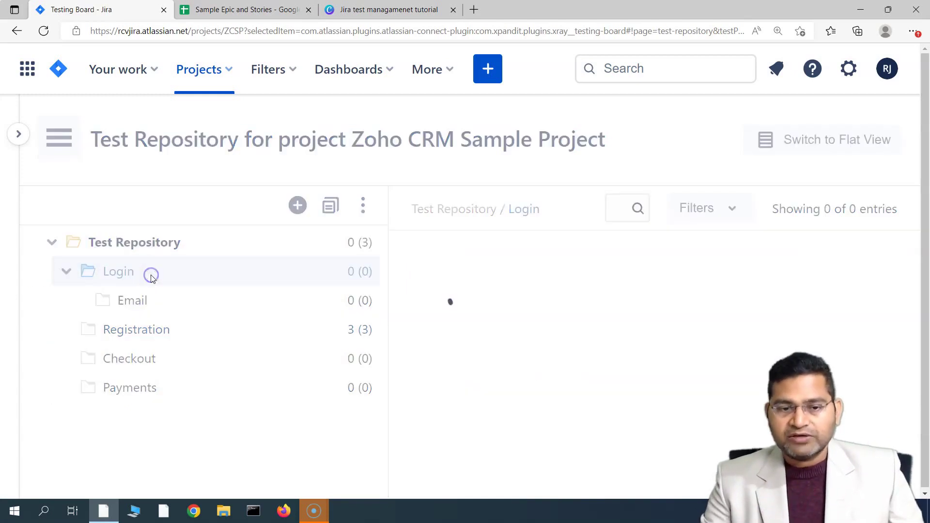
{"action": "left_click", "coordinate": [67, 273]}
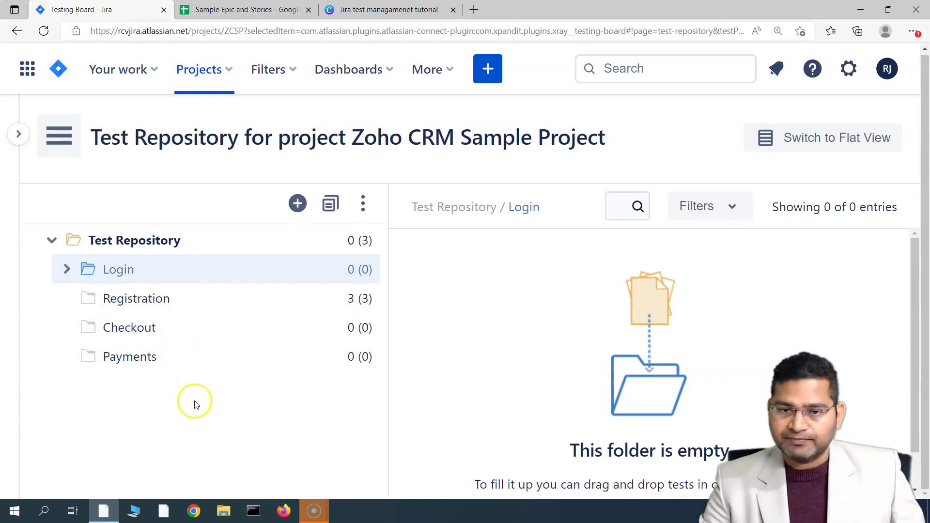
{"action": "left_click", "coordinate": [166, 301]}
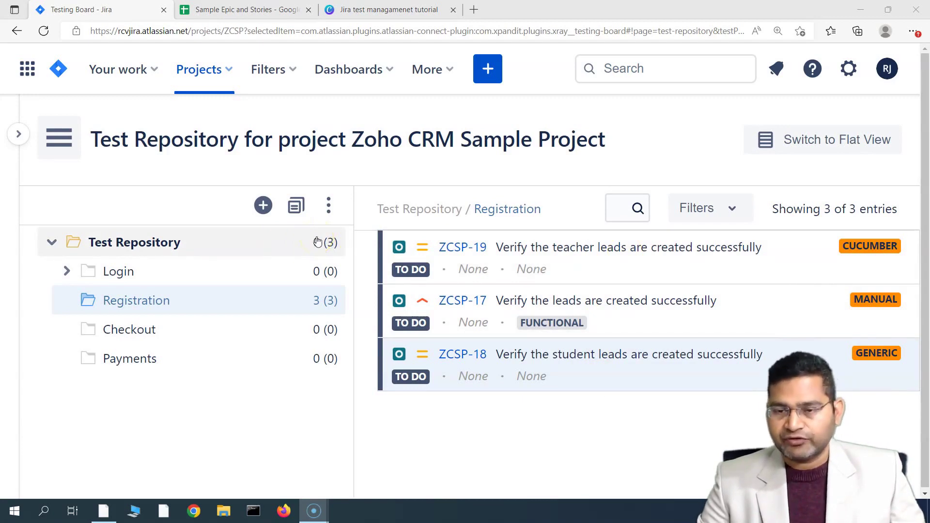
Move ZCSP-18 and ZCSP-17 out of Registration to the repository root.
{"action": "left_click_drag", "start_coordinate": [665, 366], "coordinate": [275, 245]}
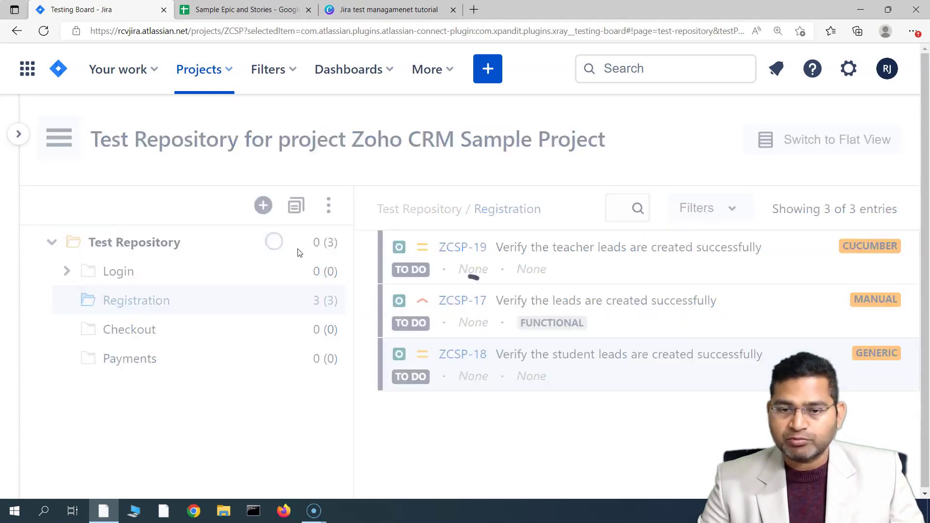
{"action": "right_click", "coordinate": [628, 315]}
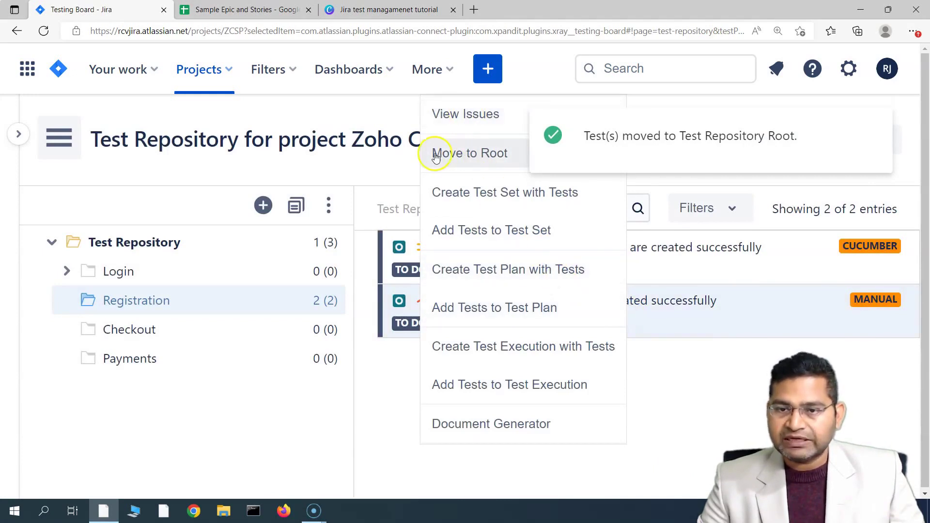
{"action": "left_click", "coordinate": [454, 153]}
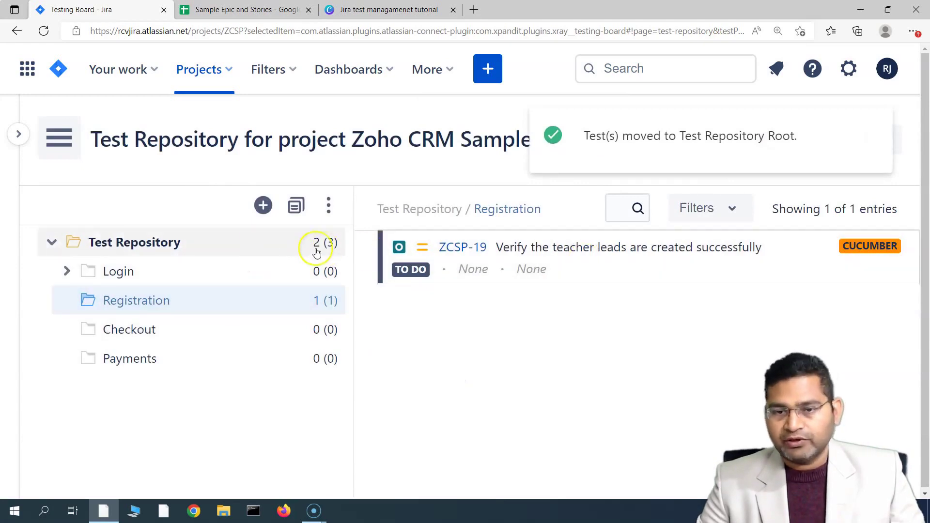
From the root, drag ZCSP-18 into Payments and ZCSP-17 into Checkout.
{"action": "left_click", "coordinate": [221, 245]}
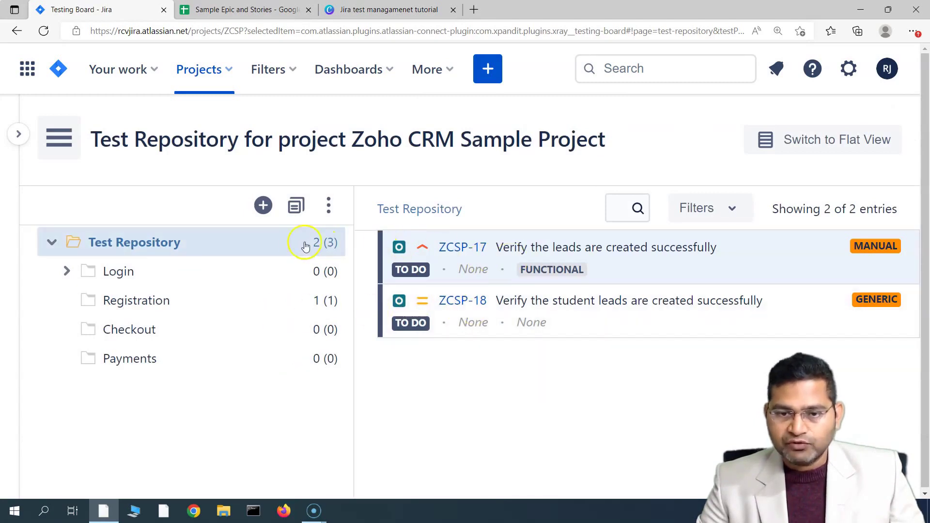
{"action": "left_click_drag", "start_coordinate": [685, 311], "coordinate": [263, 359]}
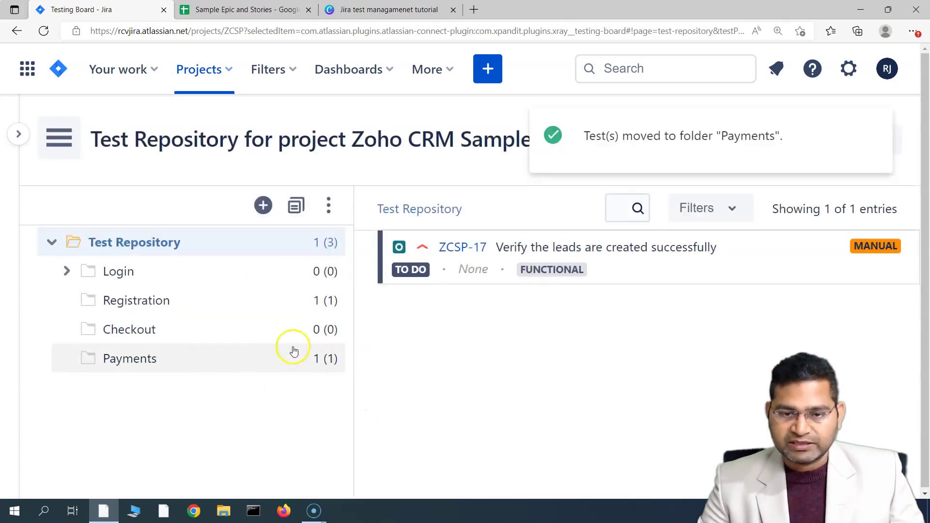
{"action": "left_click_drag", "start_coordinate": [650, 257], "coordinate": [281, 330]}
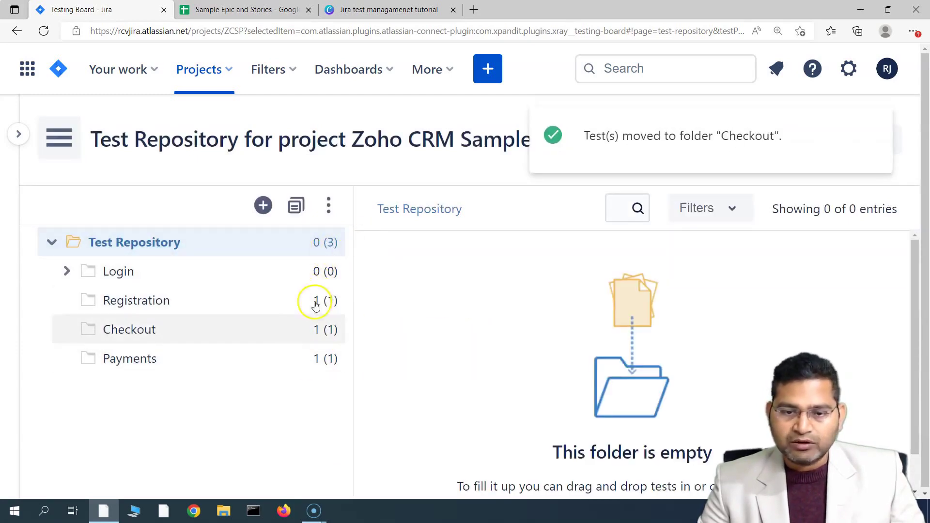
{"action": "left_click", "coordinate": [222, 329]}
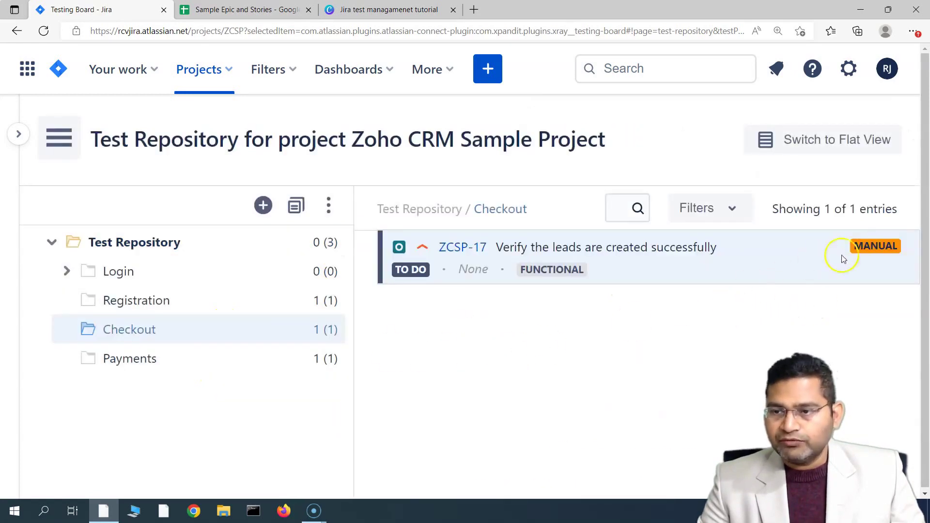
Check the tests currently in the Registration, Checkout and Payments folders.
{"action": "left_click", "coordinate": [303, 300]}
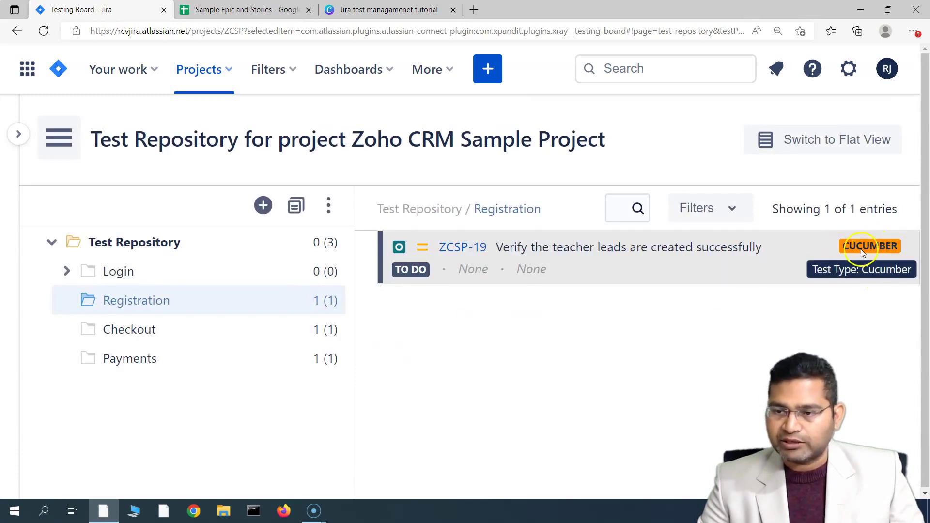
{"action": "left_click", "coordinate": [263, 331]}
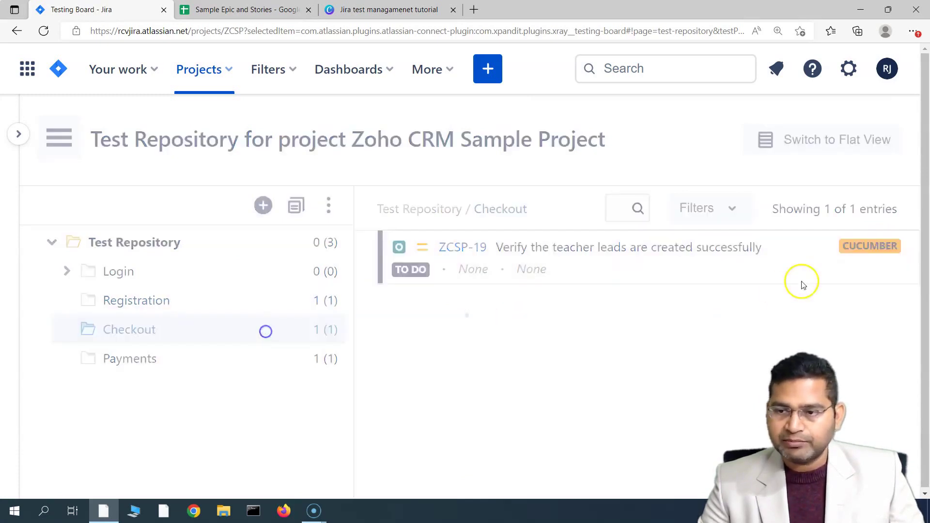
{"action": "left_click", "coordinate": [276, 354]}
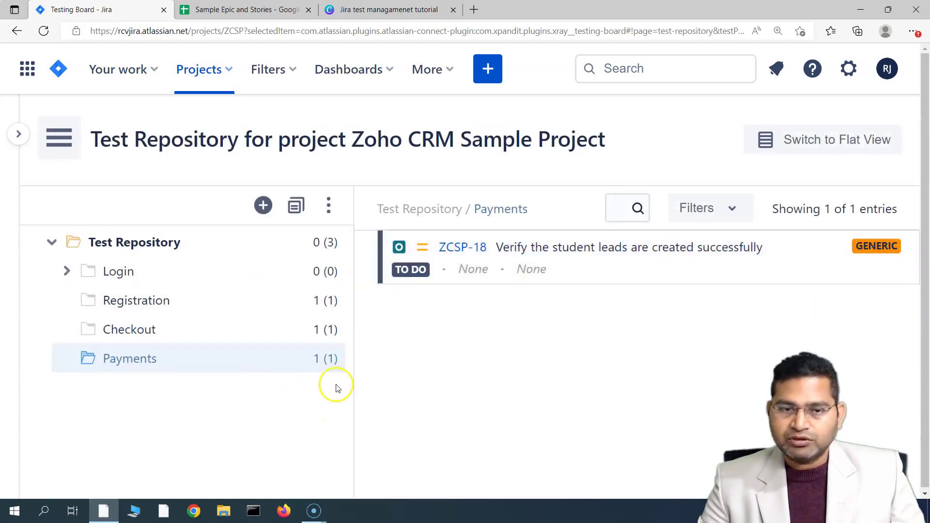
{"action": "mouse_move", "coordinate": [14, 130]}
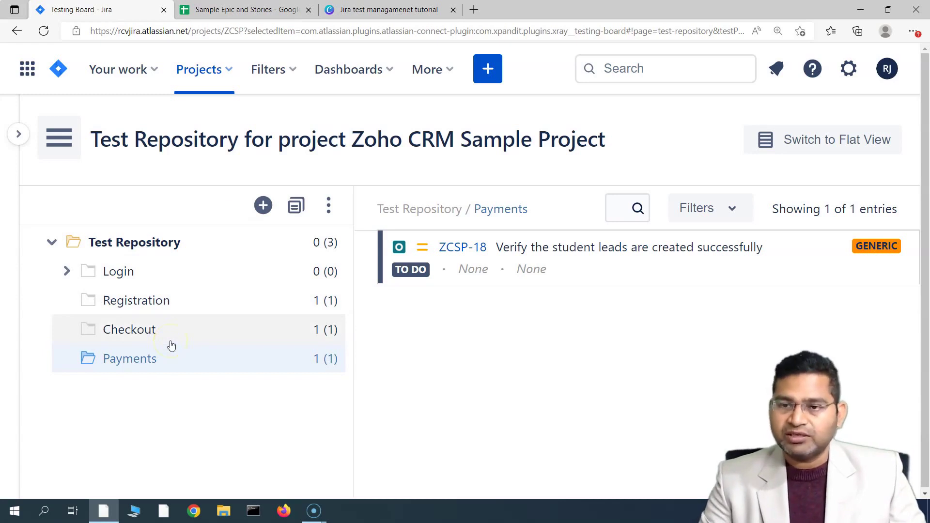
{"action": "right_click", "coordinate": [567, 270]}
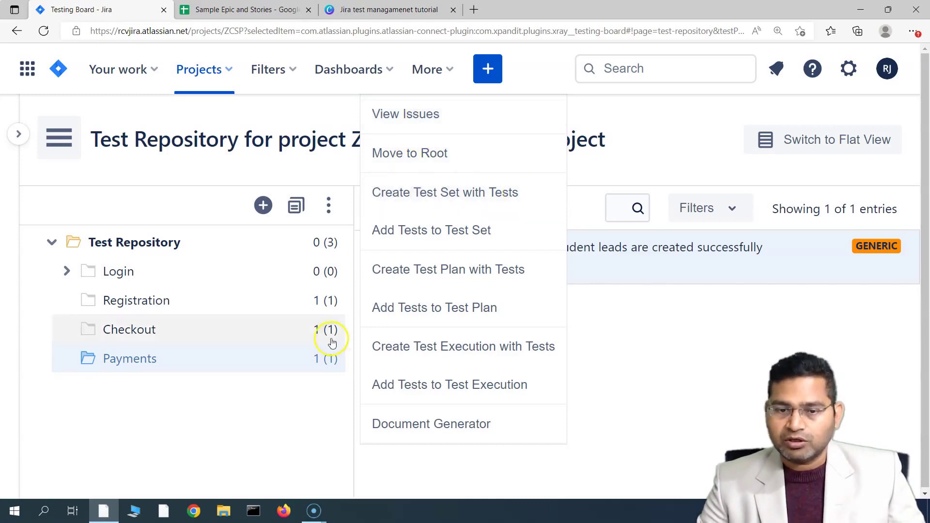
{"action": "left_click", "coordinate": [245, 336]}
Drag ZCSP-17 from Checkout onto the Payments folder.
{"action": "left_click", "coordinate": [245, 336]}
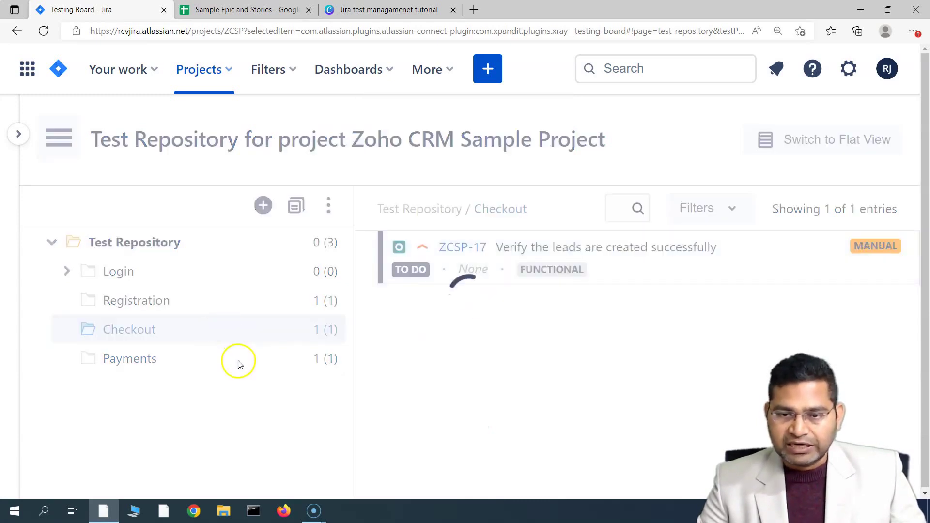
{"action": "left_click_drag", "start_coordinate": [547, 250], "coordinate": [228, 363]}
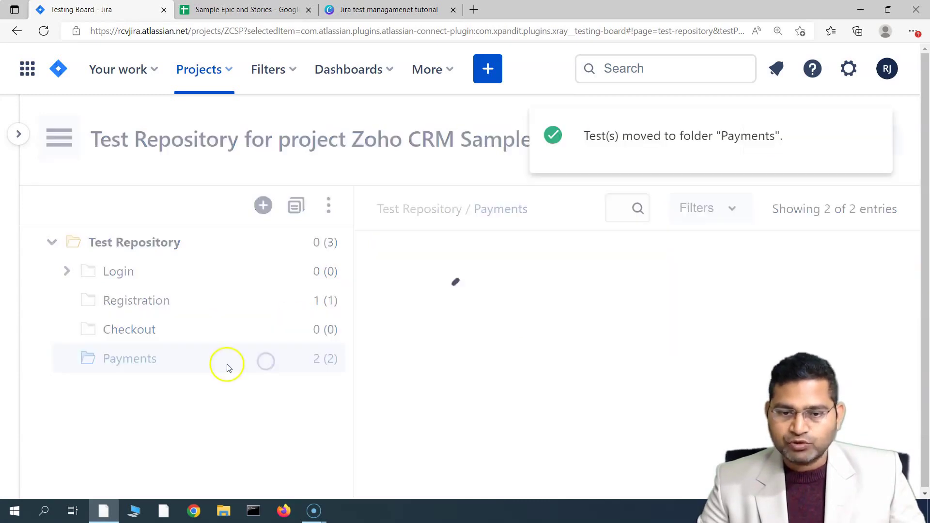
{"action": "right_click", "coordinate": [254, 360]}
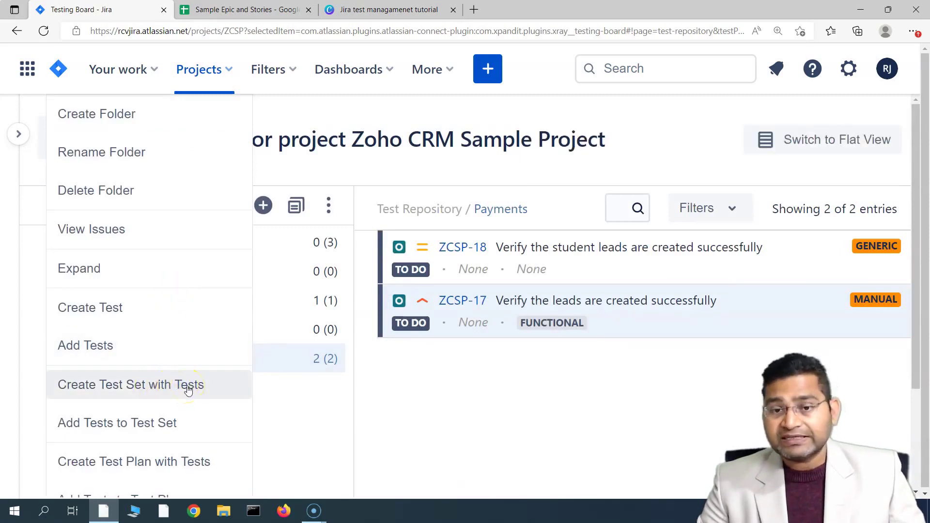
Add the Payments folder's tests to the Regression Test Set ZCSP-23.
{"action": "scroll", "coordinate": [134, 430], "scroll_direction": "down", "scroll_amount": 3}
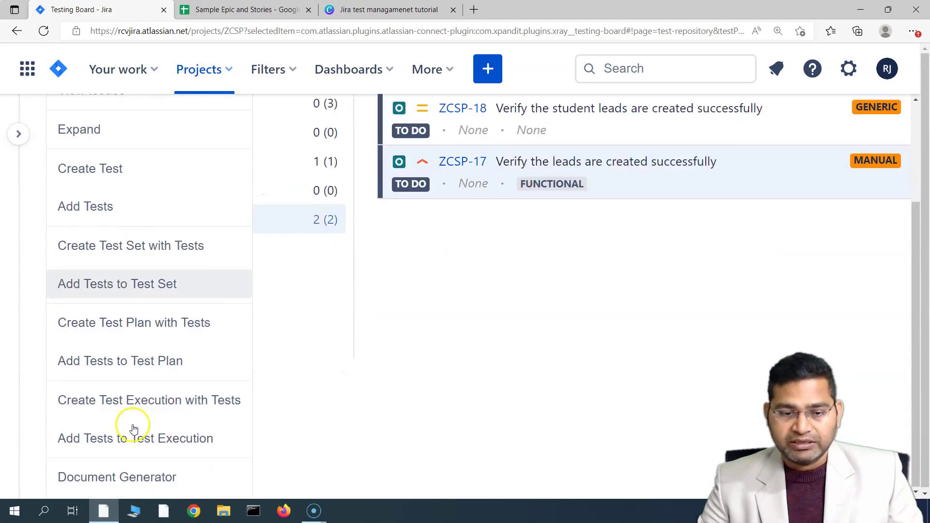
{"action": "left_click", "coordinate": [172, 291]}
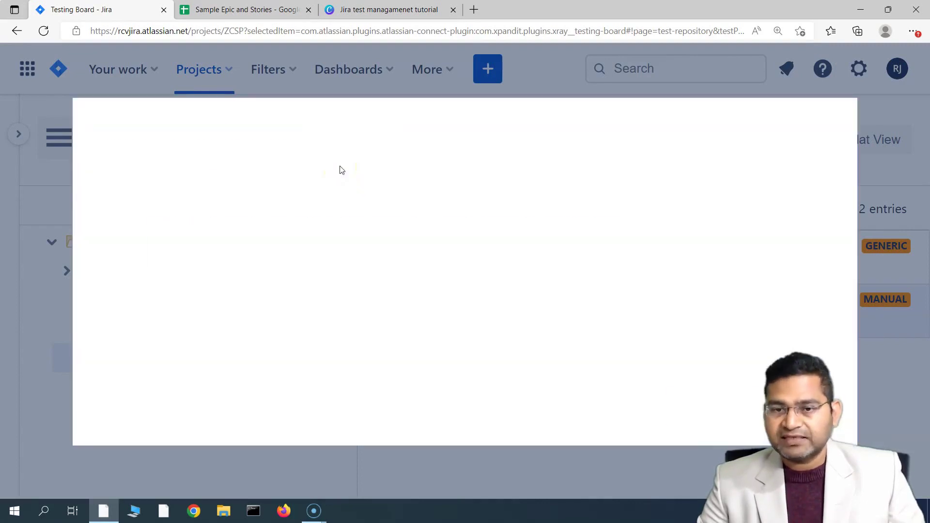
{"action": "left_click", "coordinate": [215, 261]}
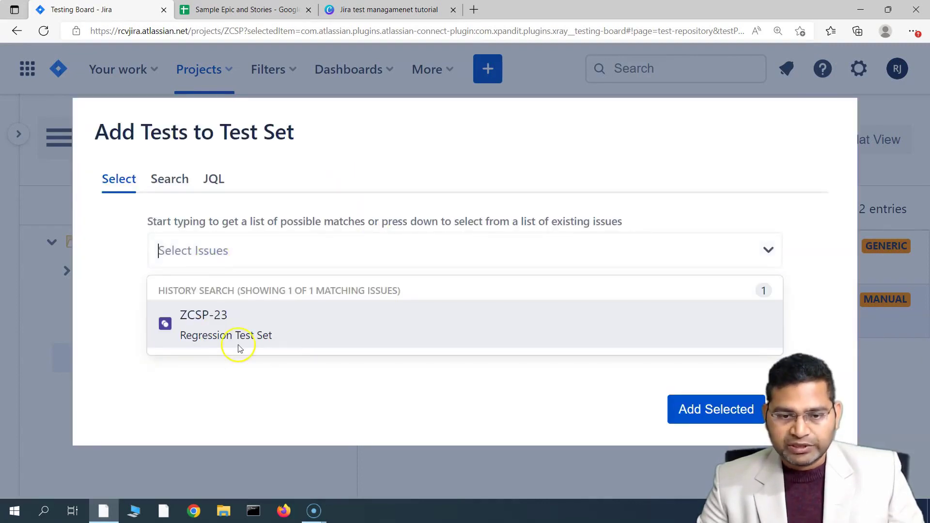
{"action": "left_click", "coordinate": [239, 326]}
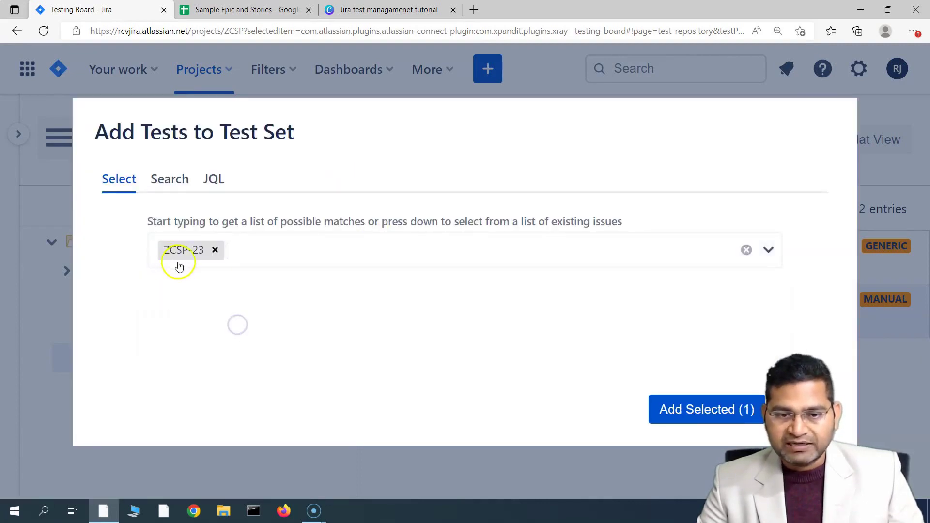
{"action": "left_click", "coordinate": [214, 250]}
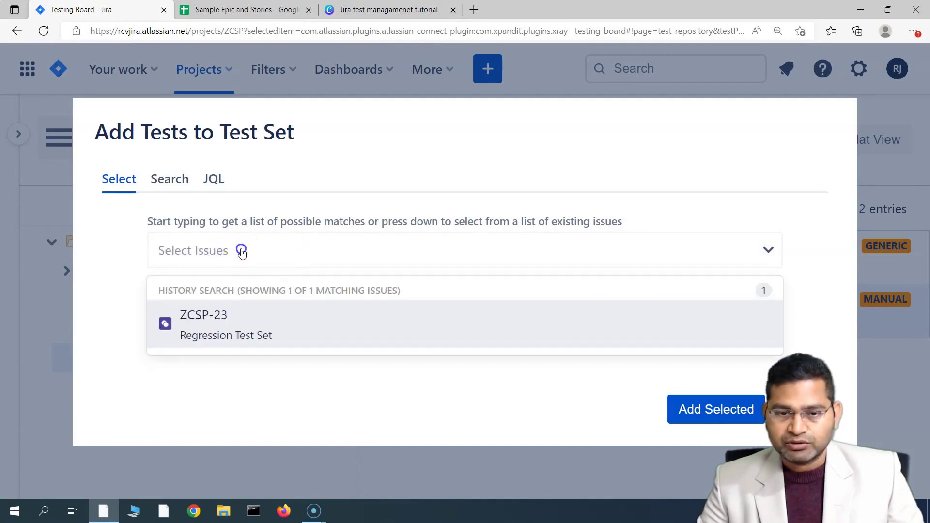
{"action": "left_click", "coordinate": [203, 320]}
{"action": "left_click", "coordinate": [706, 410]}
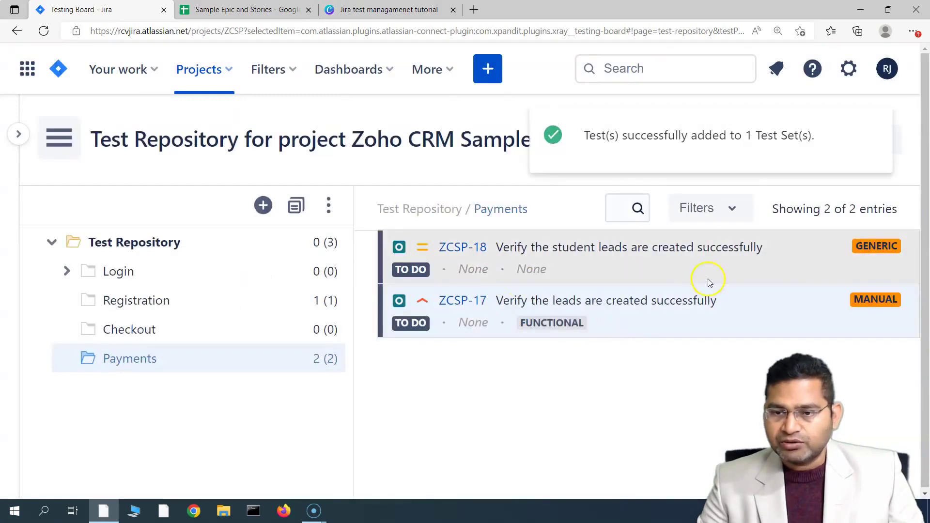
{"action": "right_click", "coordinate": [183, 359]}
{"action": "scroll", "coordinate": [271, 412], "scroll_direction": "down", "scroll_amount": 3}
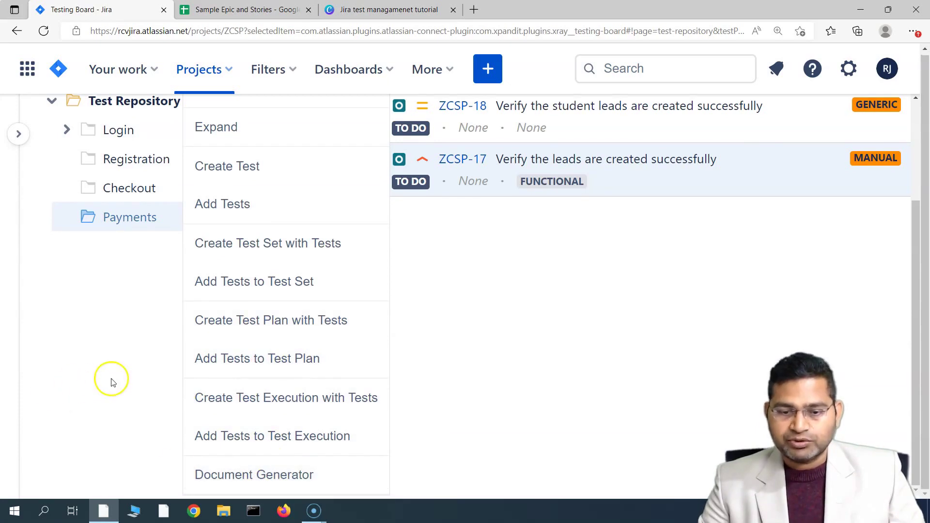
{"action": "scroll", "coordinate": [536, 369], "scroll_direction": "up", "scroll_amount": 3}
{"action": "right_click", "coordinate": [613, 316]}
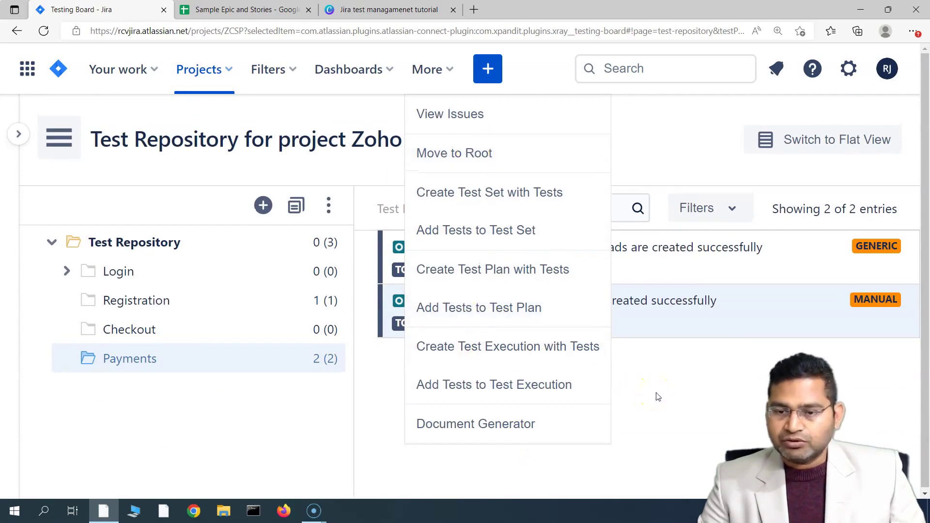
{"action": "left_click", "coordinate": [657, 395]}
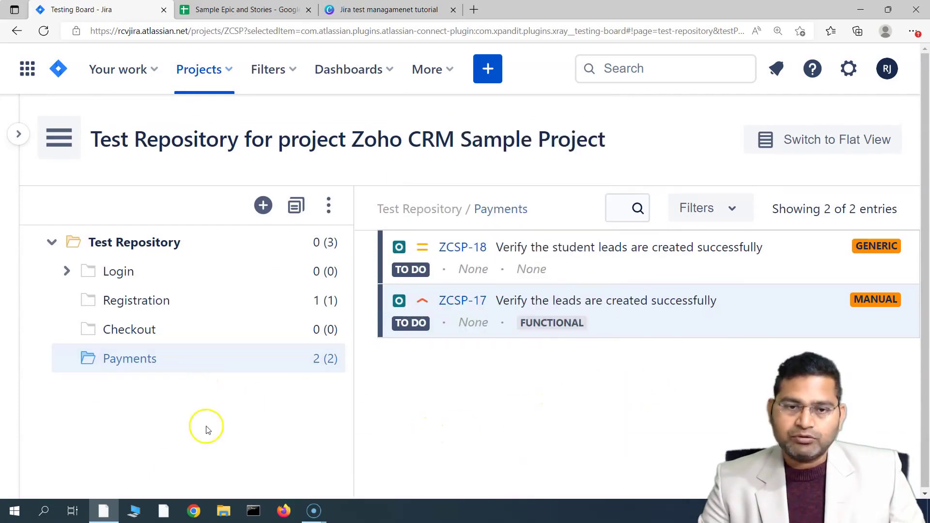